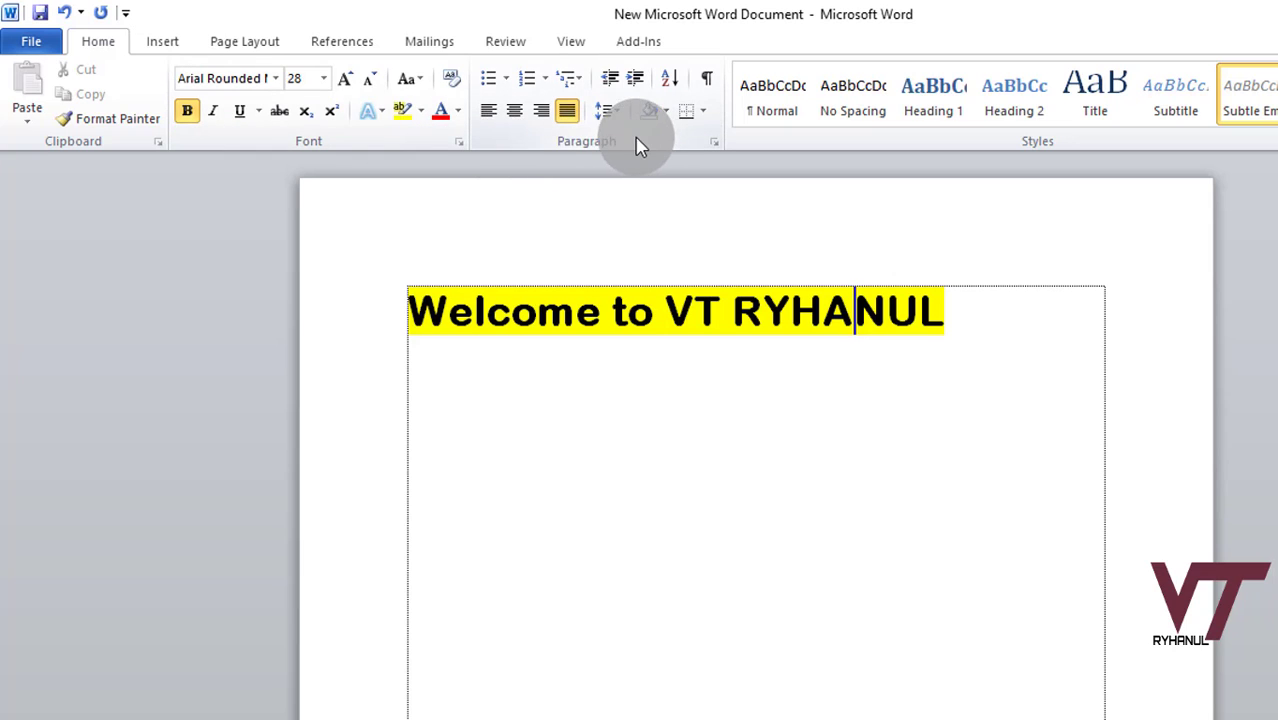
Step: Try inserting a hyperlink to the saved Sky.com.html desktop file inside the heading, just before "VT", and undo the insertion
{"action": "left_click", "coordinate": [162, 45]}
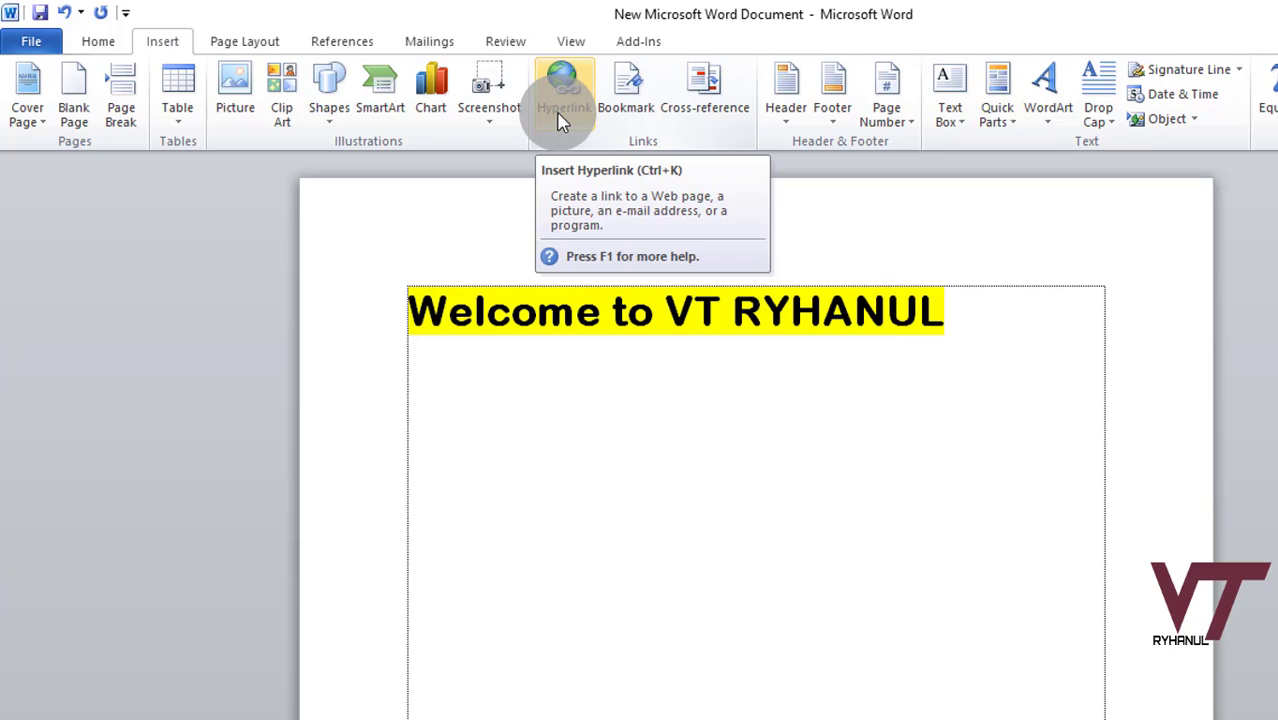
{"action": "left_click", "coordinate": [656, 351]}
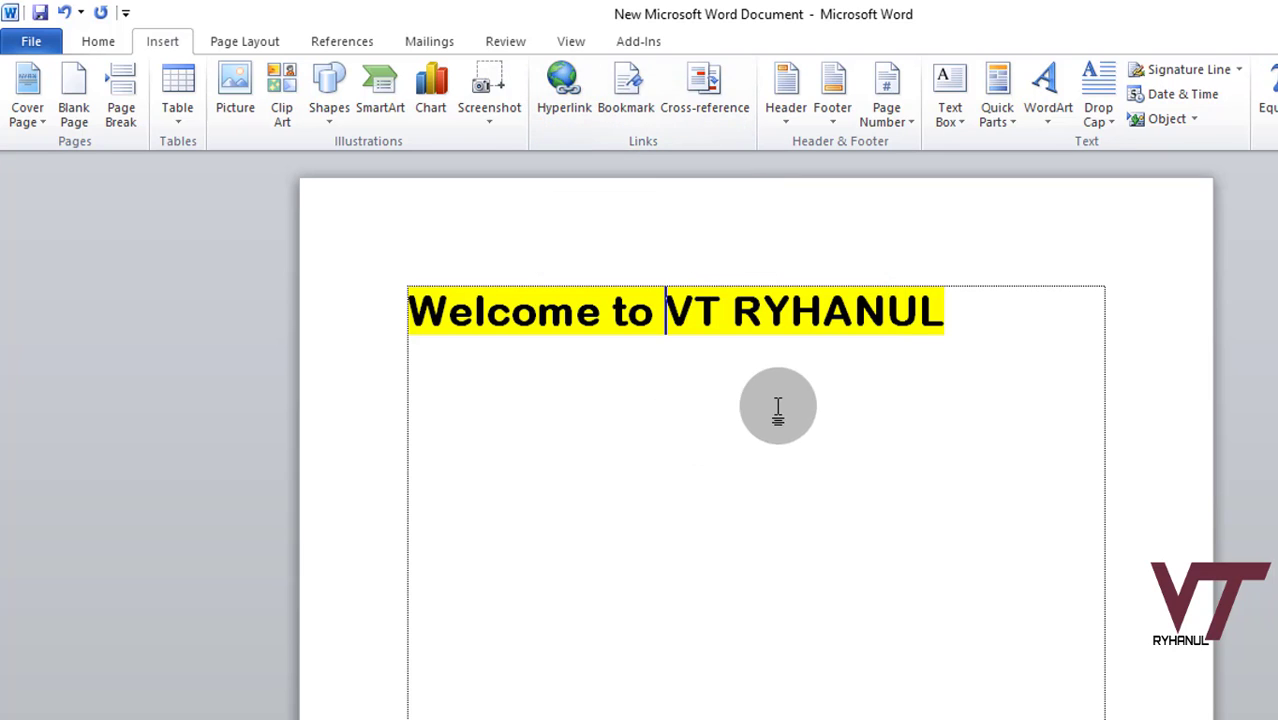
{"action": "left_click", "coordinate": [572, 97]}
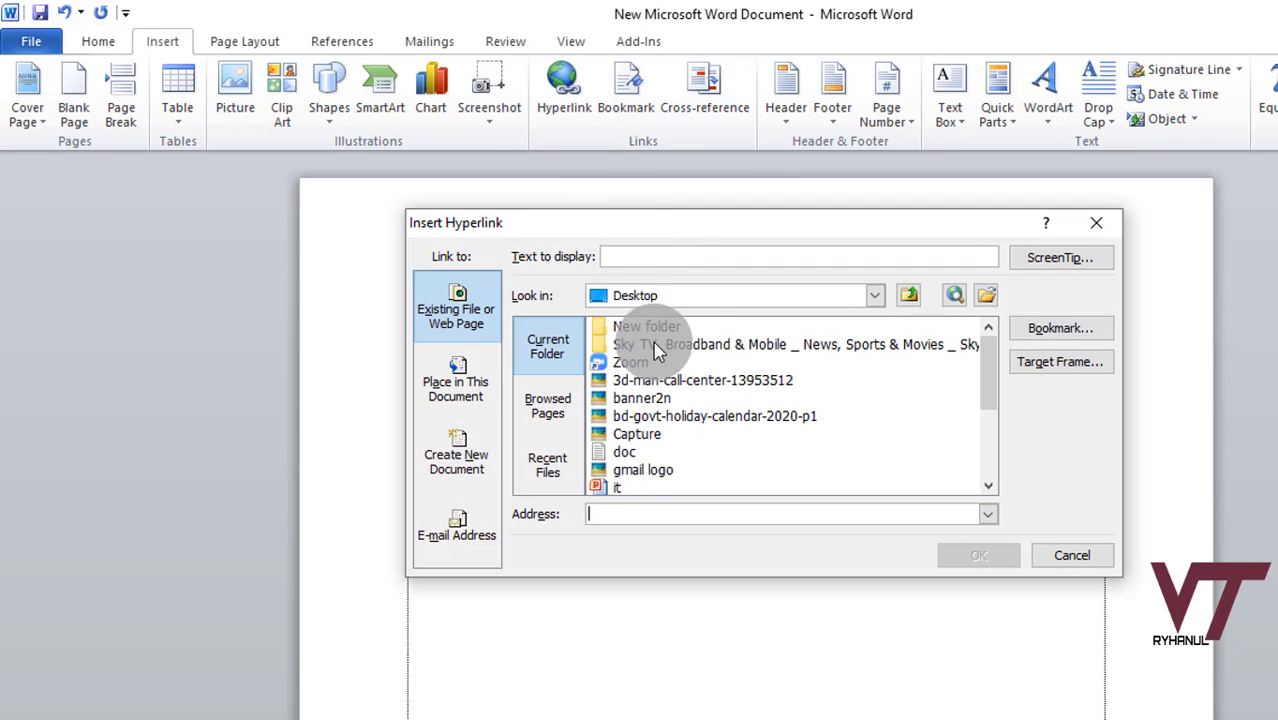
{"action": "left_click_drag", "start_coordinate": [996, 379], "coordinate": [1002, 419]}
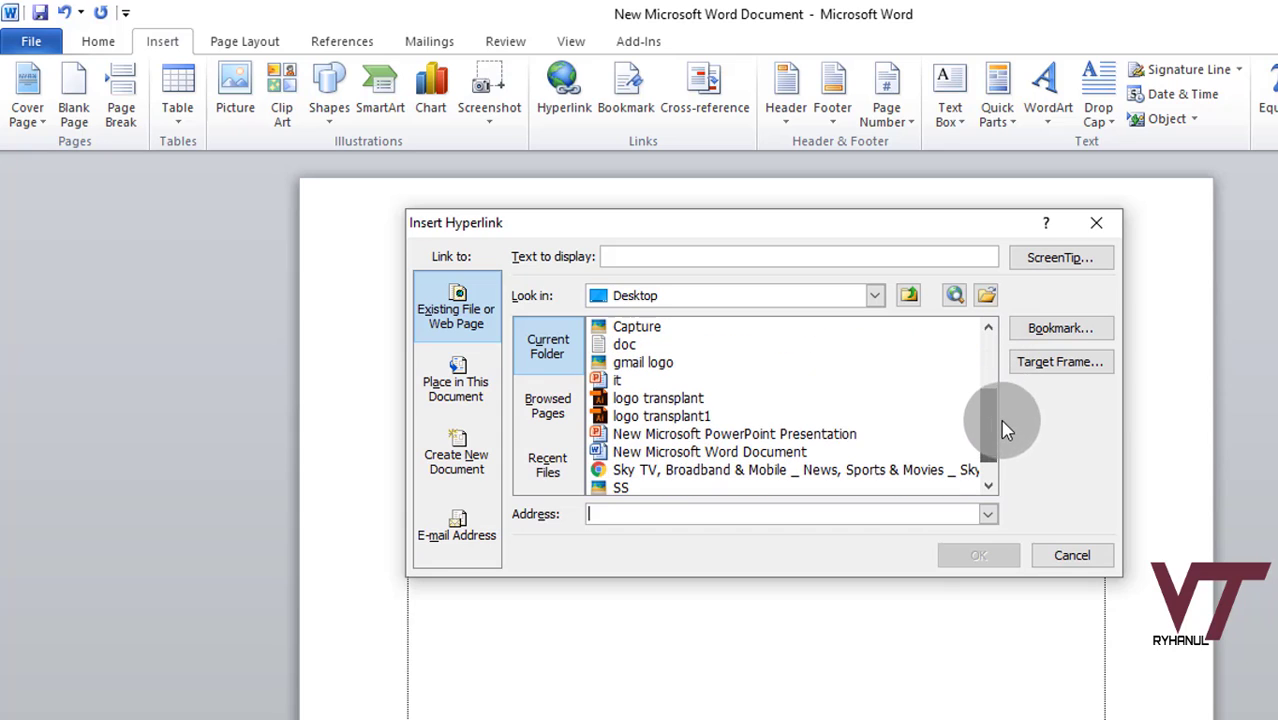
{"action": "left_click", "coordinate": [640, 399]}
{"action": "scroll", "coordinate": [641, 394], "scroll_direction": "up", "scroll_amount": 2}
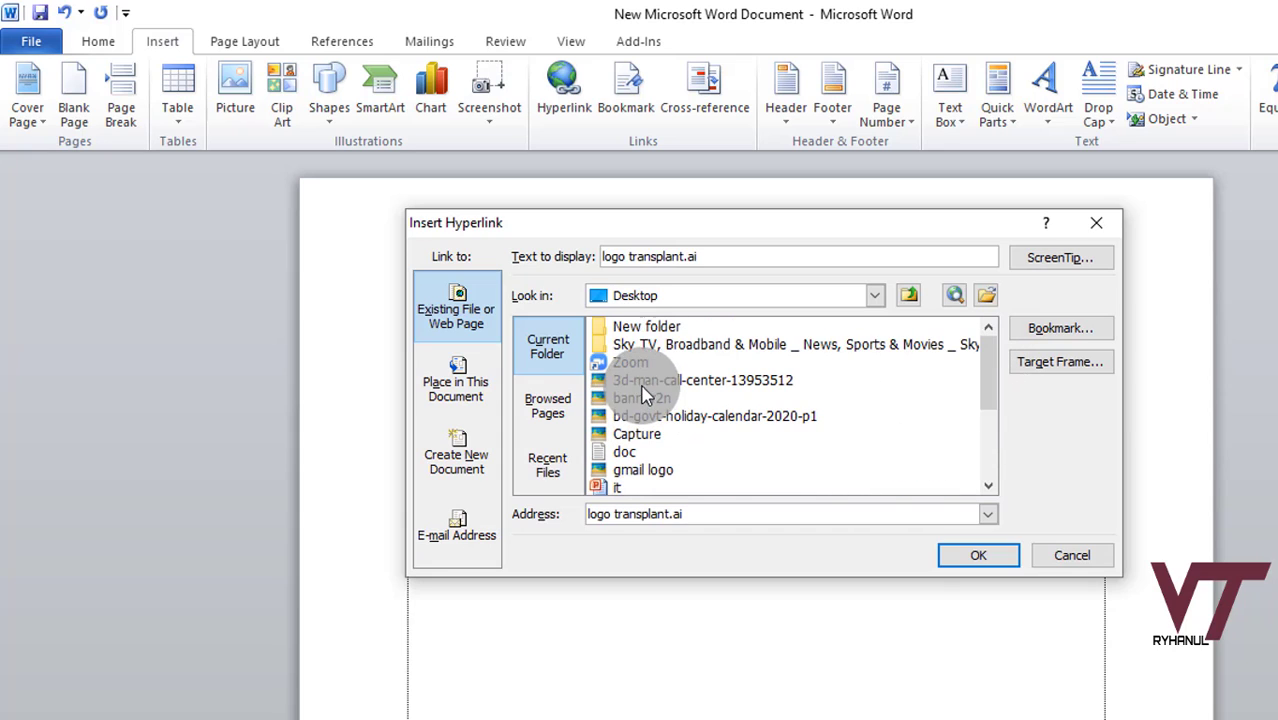
{"action": "left_click", "coordinate": [652, 346]}
{"action": "scroll", "coordinate": [658, 370], "scroll_direction": "down", "scroll_amount": 3}
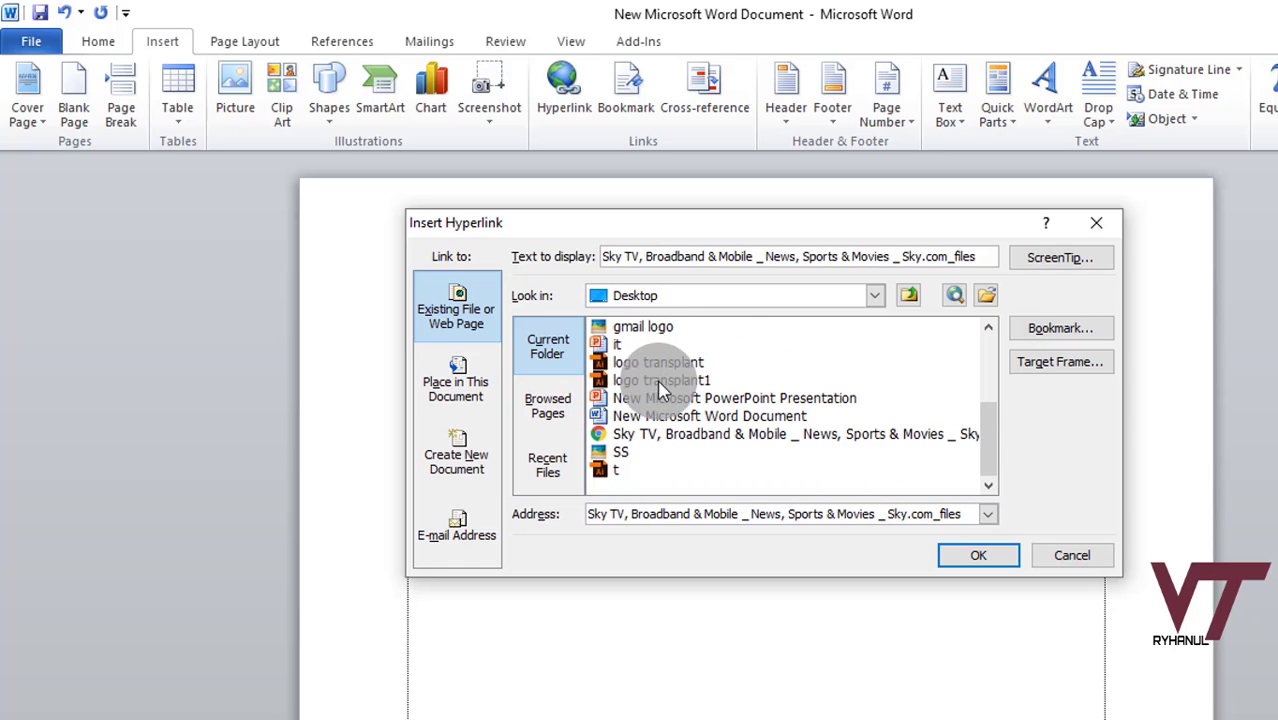
{"action": "left_click", "coordinate": [612, 470]}
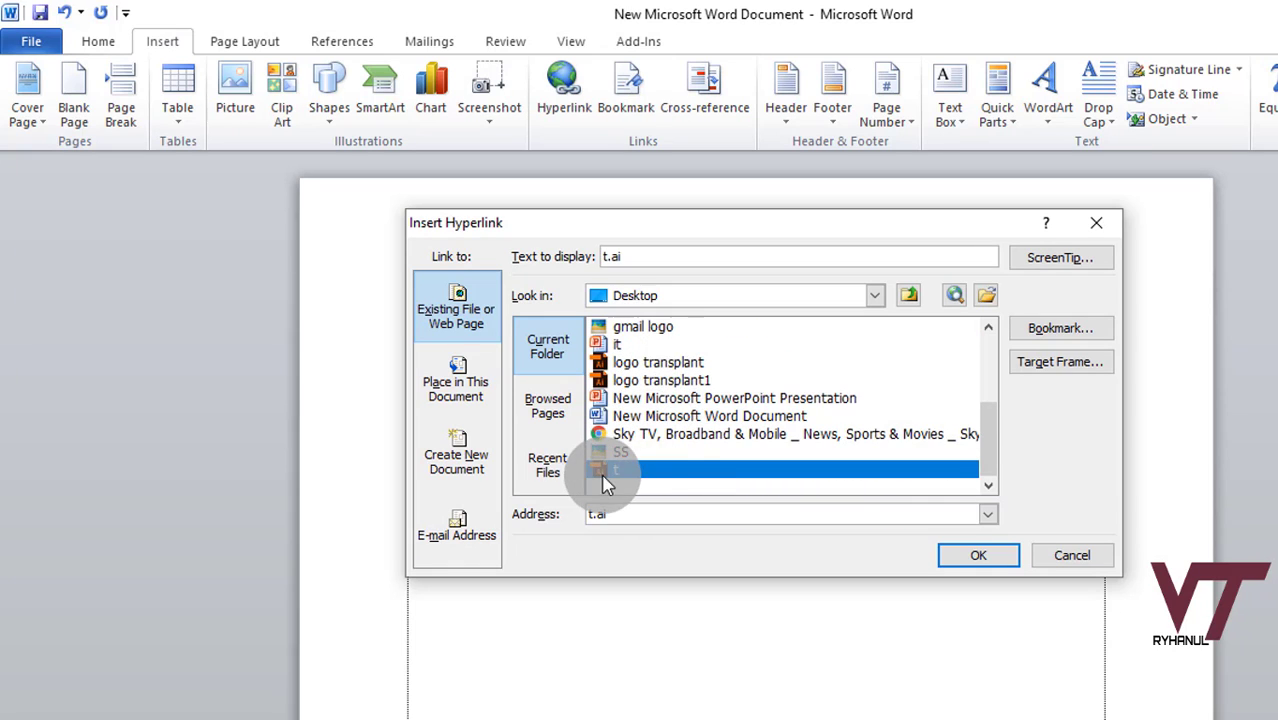
{"action": "left_click", "coordinate": [984, 560]}
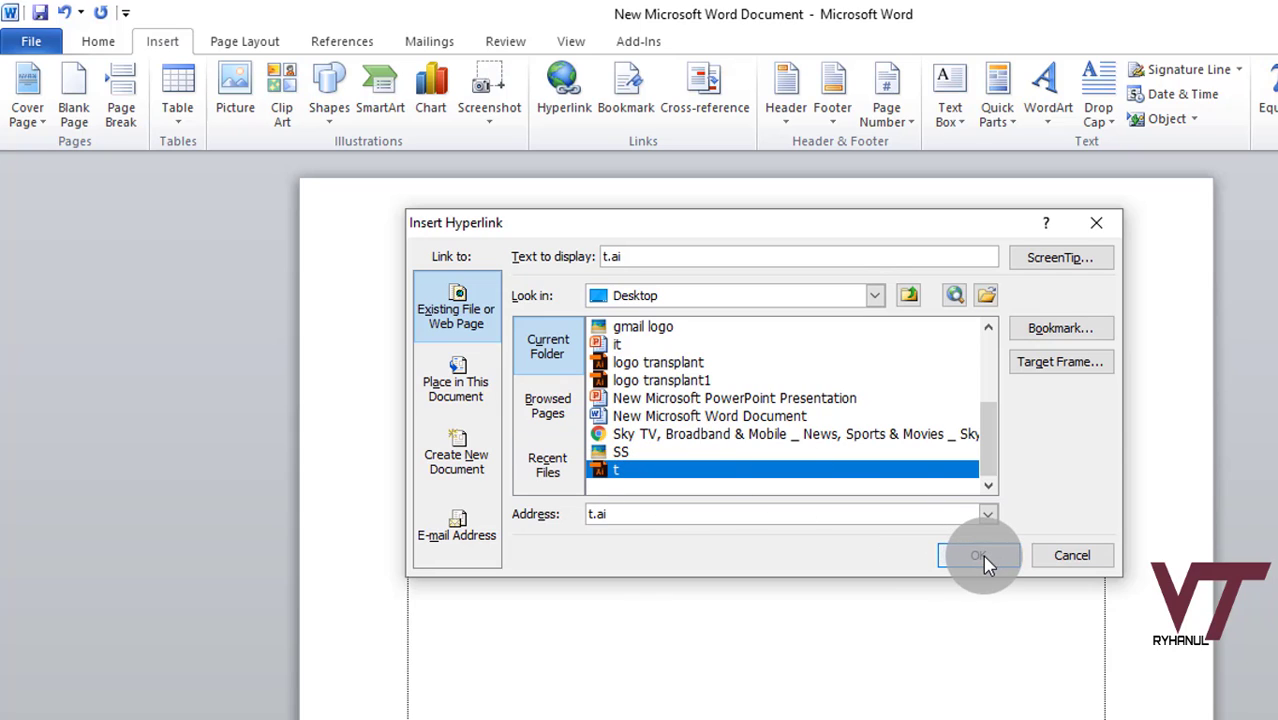
{"action": "scroll", "coordinate": [656, 410], "scroll_direction": "up", "scroll_amount": 1}
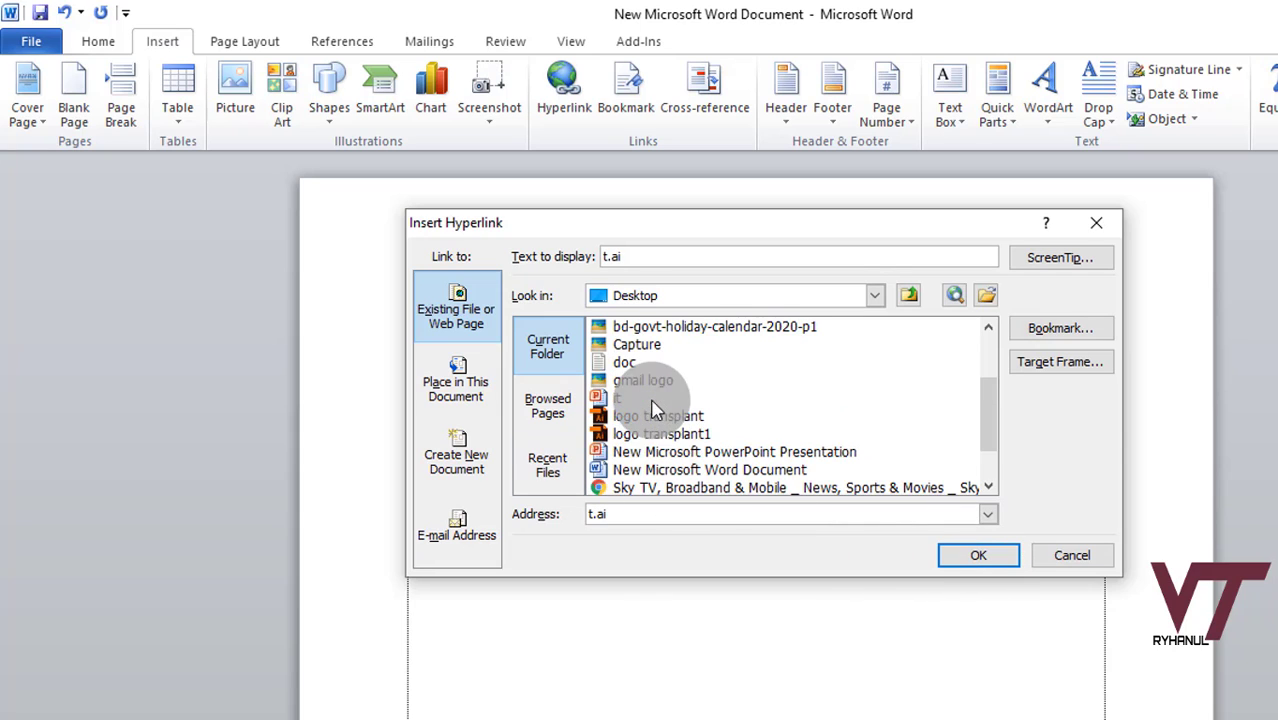
{"action": "scroll", "coordinate": [656, 420], "scroll_direction": "down", "scroll_amount": 1}
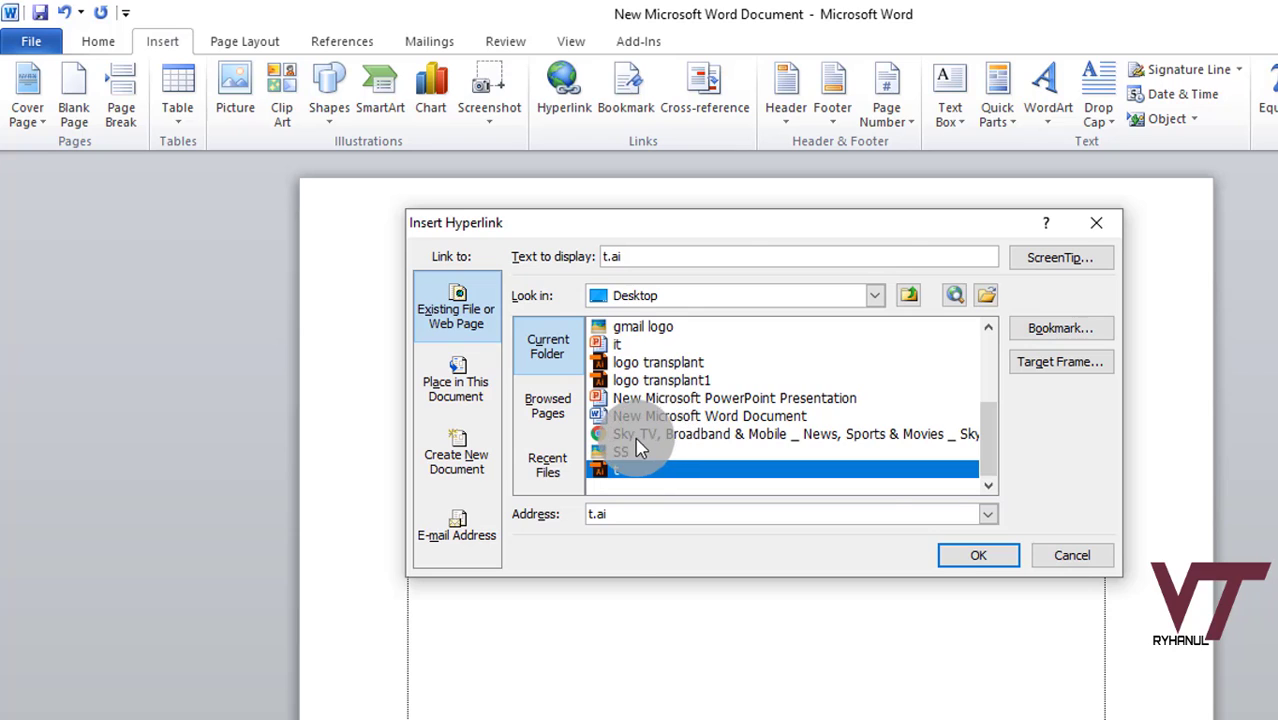
{"action": "left_click", "coordinate": [637, 438]}
{"action": "left_click", "coordinate": [982, 558]}
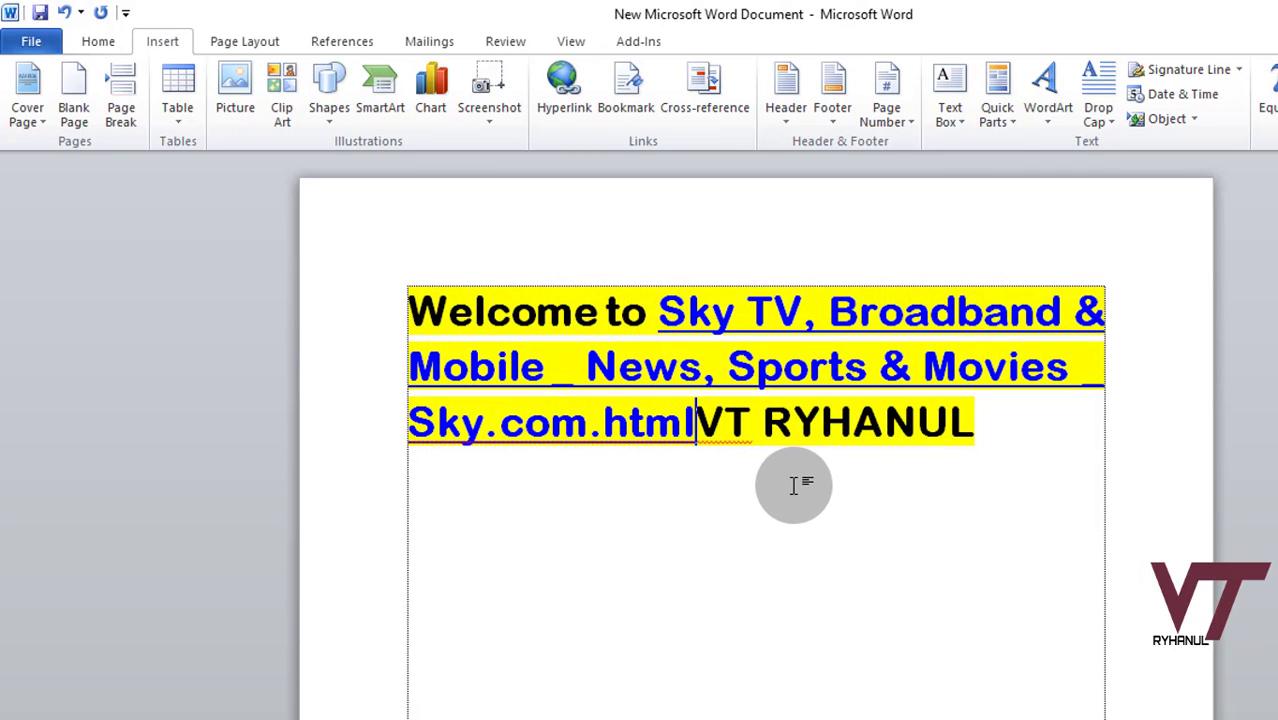
{"action": "key", "text": "ctrl+z"}
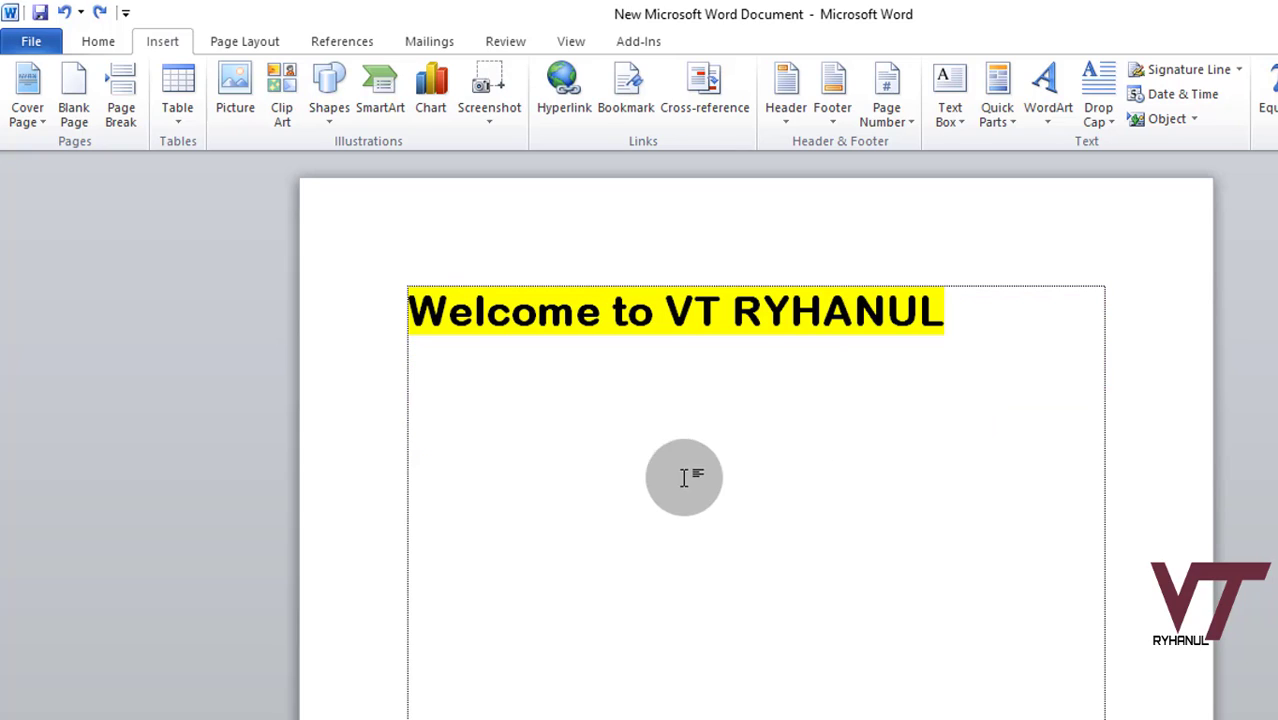
Step: Insert a hyperlink to the desktop file "Sky TV, Broadband & Mobile _ News, Sports & Movies _ Sky.com.html" on a blank line below the heading
{"action": "double_click", "coordinate": [659, 468]}
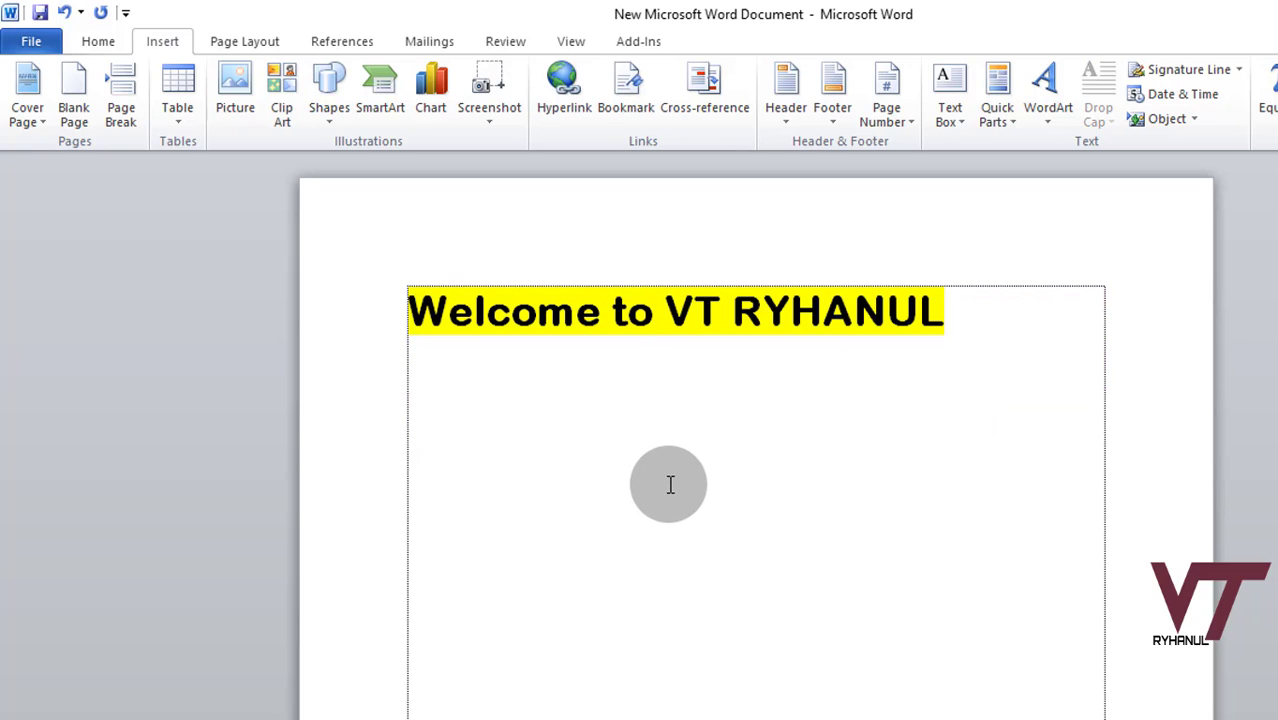
{"action": "left_click", "coordinate": [575, 88]}
{"action": "scroll", "coordinate": [713, 395], "scroll_direction": "down", "scroll_amount": 3}
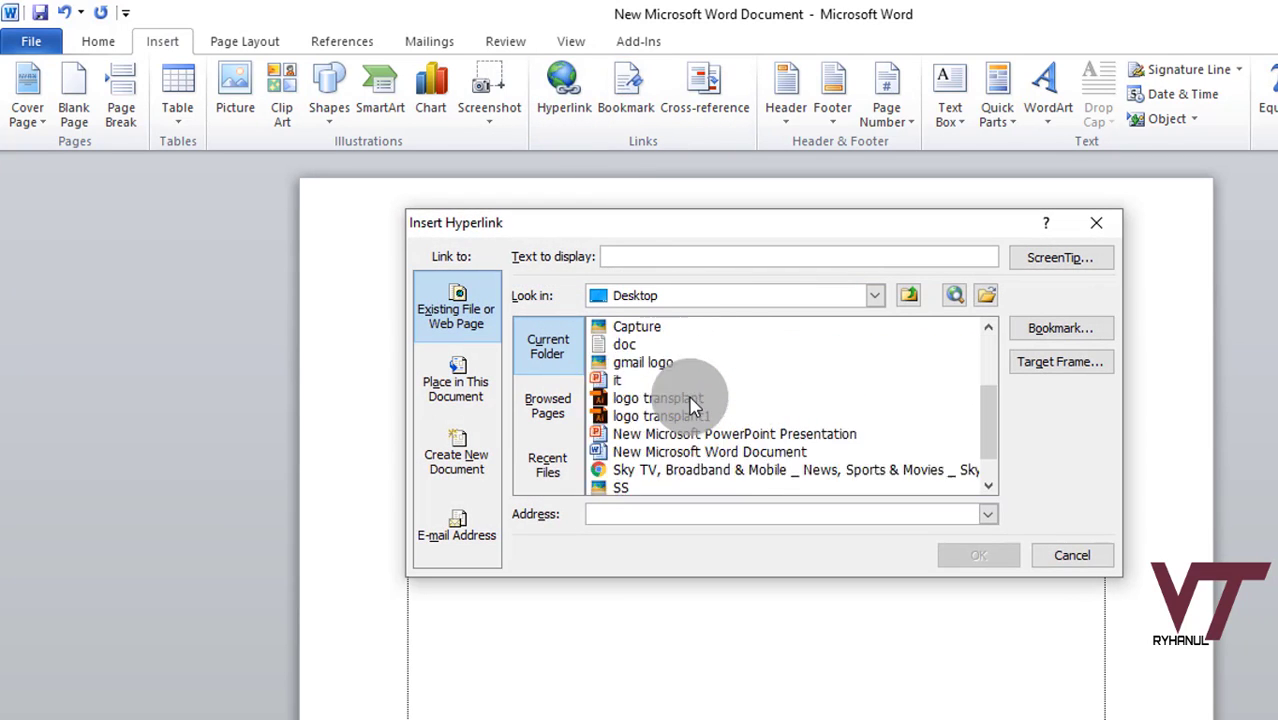
{"action": "scroll", "coordinate": [692, 409], "scroll_direction": "up", "scroll_amount": 1}
{"action": "scroll", "coordinate": [687, 419], "scroll_direction": "up", "scroll_amount": 1}
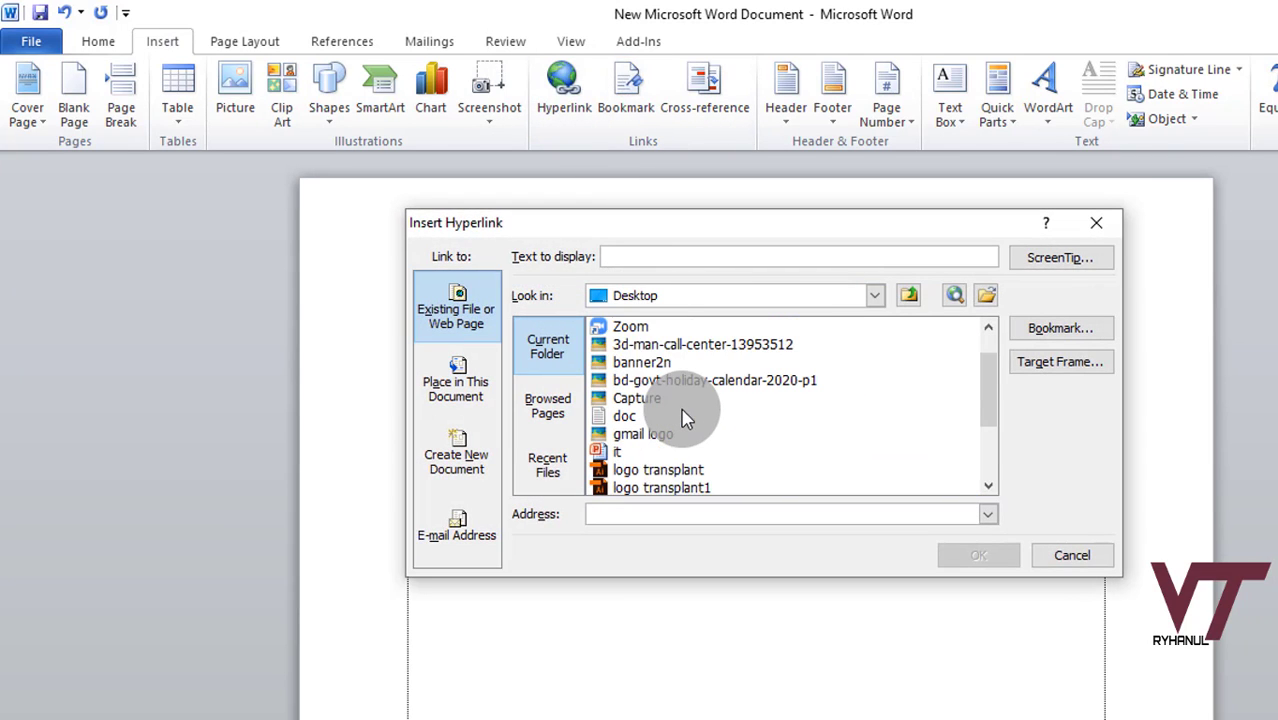
{"action": "scroll", "coordinate": [686, 419], "scroll_direction": "up", "scroll_amount": 1}
{"action": "scroll", "coordinate": [678, 455], "scroll_direction": "down", "scroll_amount": 3}
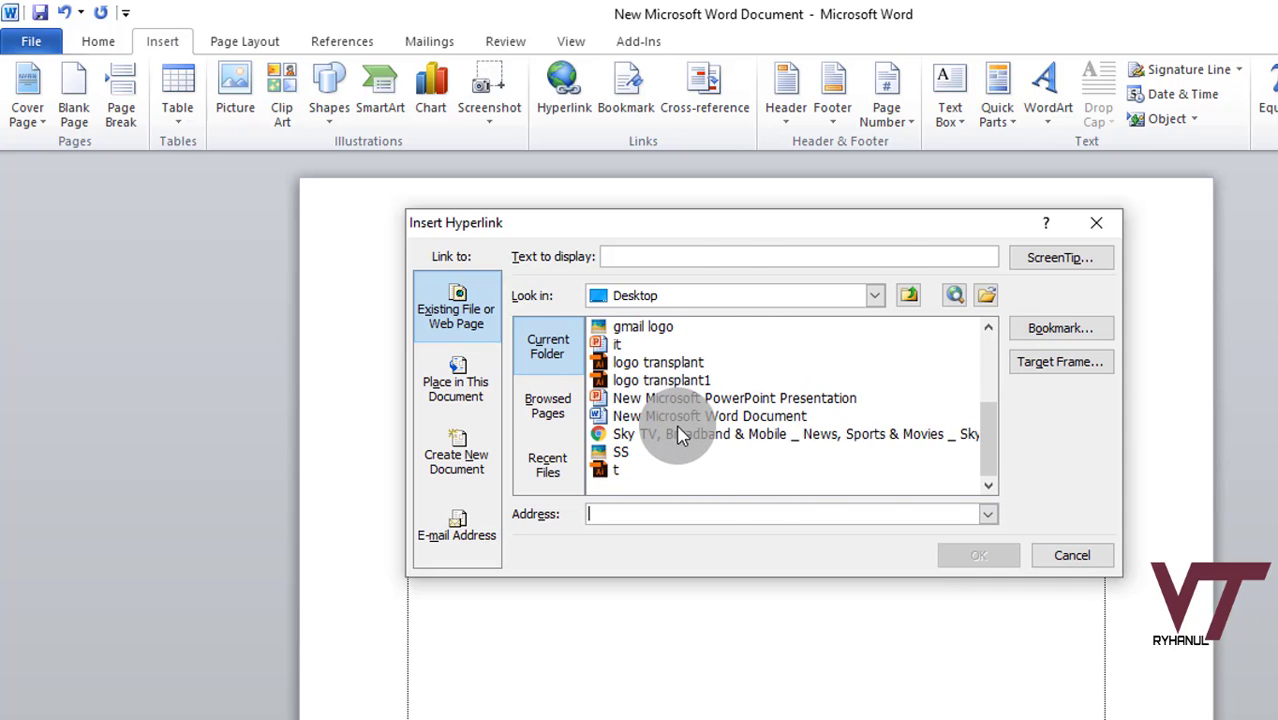
{"action": "left_click", "coordinate": [665, 433]}
{"action": "left_click", "coordinate": [962, 561]}
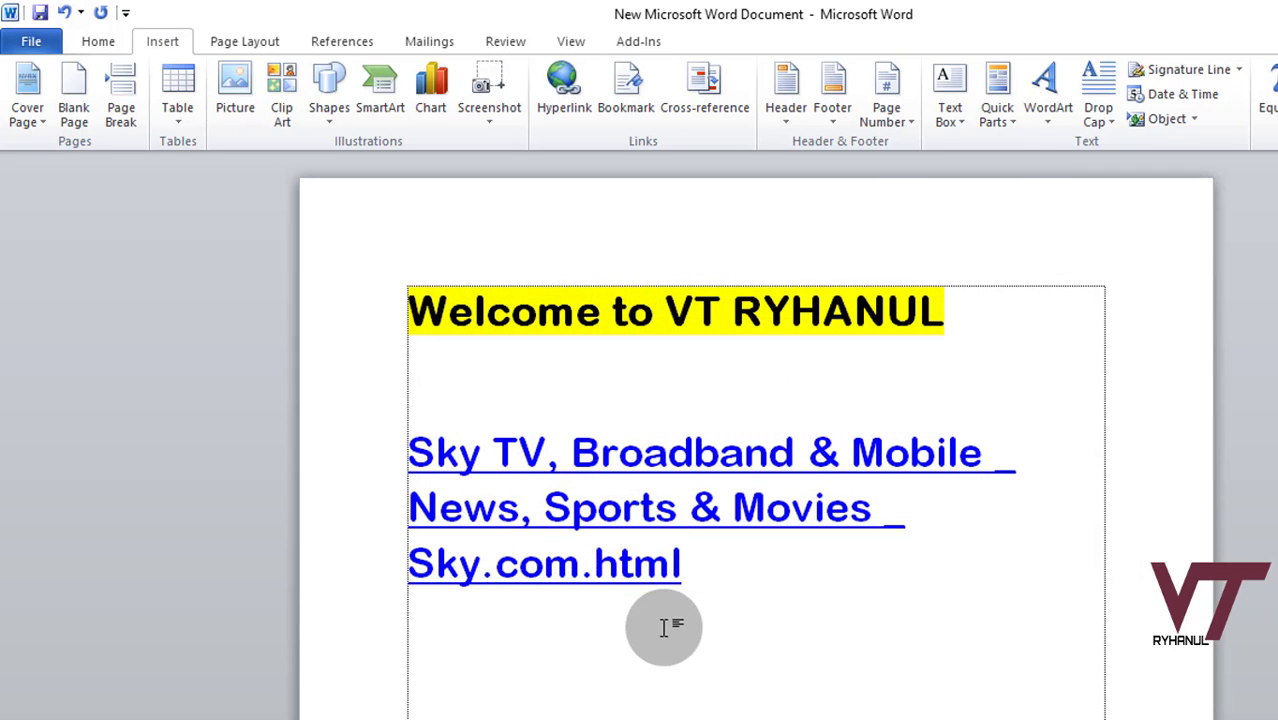
Step: Enter an e-mail address on a new line below the Sky link and end the line so it turns into a hyperlink
{"action": "left_click_drag", "start_coordinate": [728, 578], "coordinate": [400, 457]}
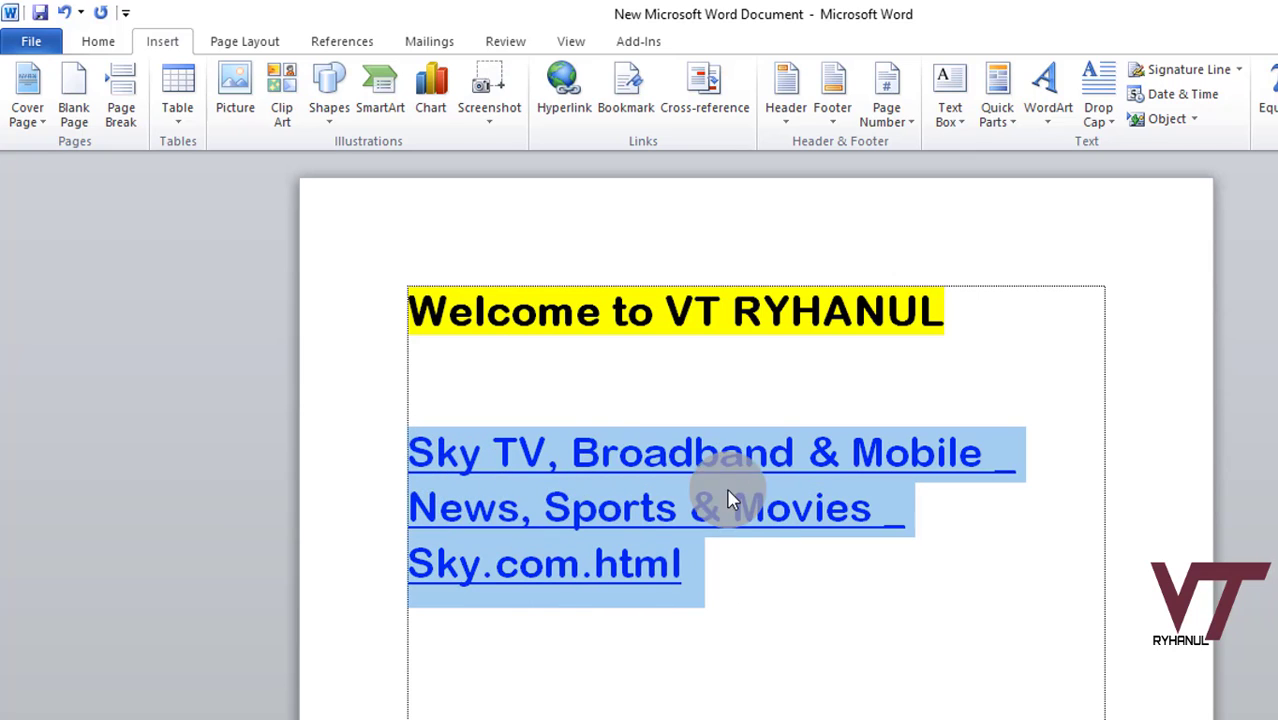
{"action": "left_click", "coordinate": [878, 562]}
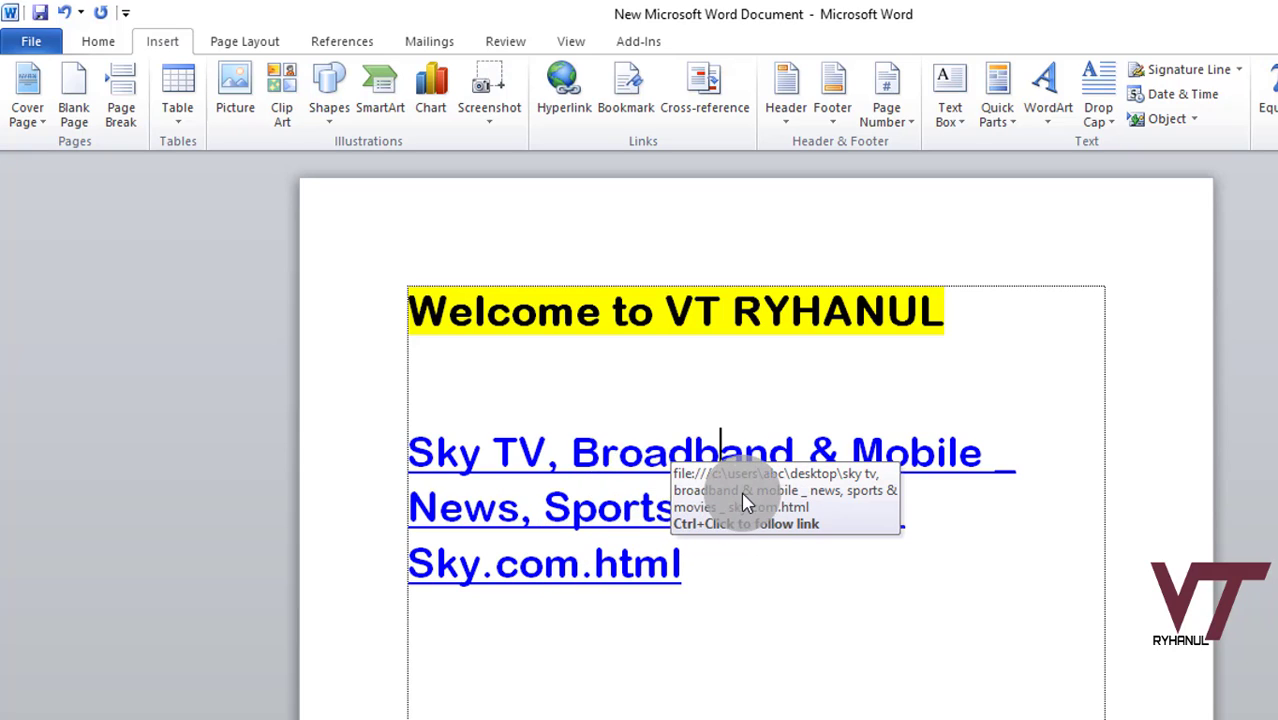
{"action": "left_click", "coordinate": [618, 550]}
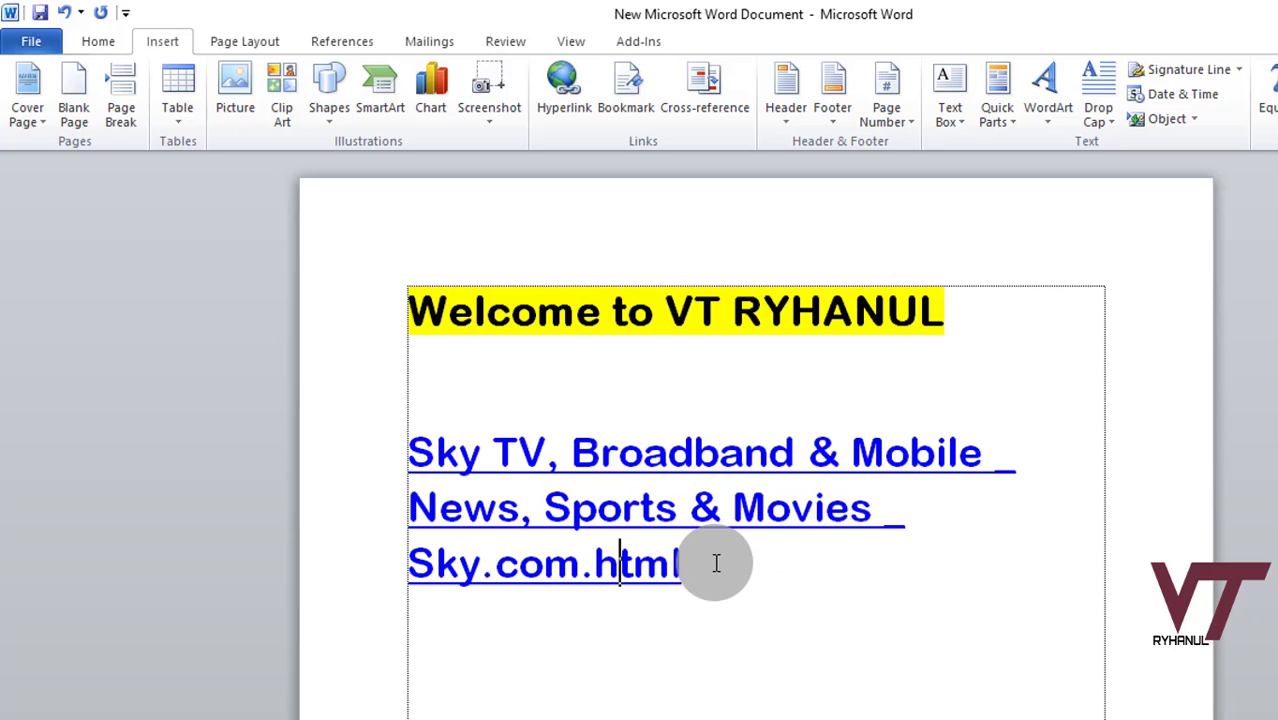
{"action": "double_click", "coordinate": [538, 672]}
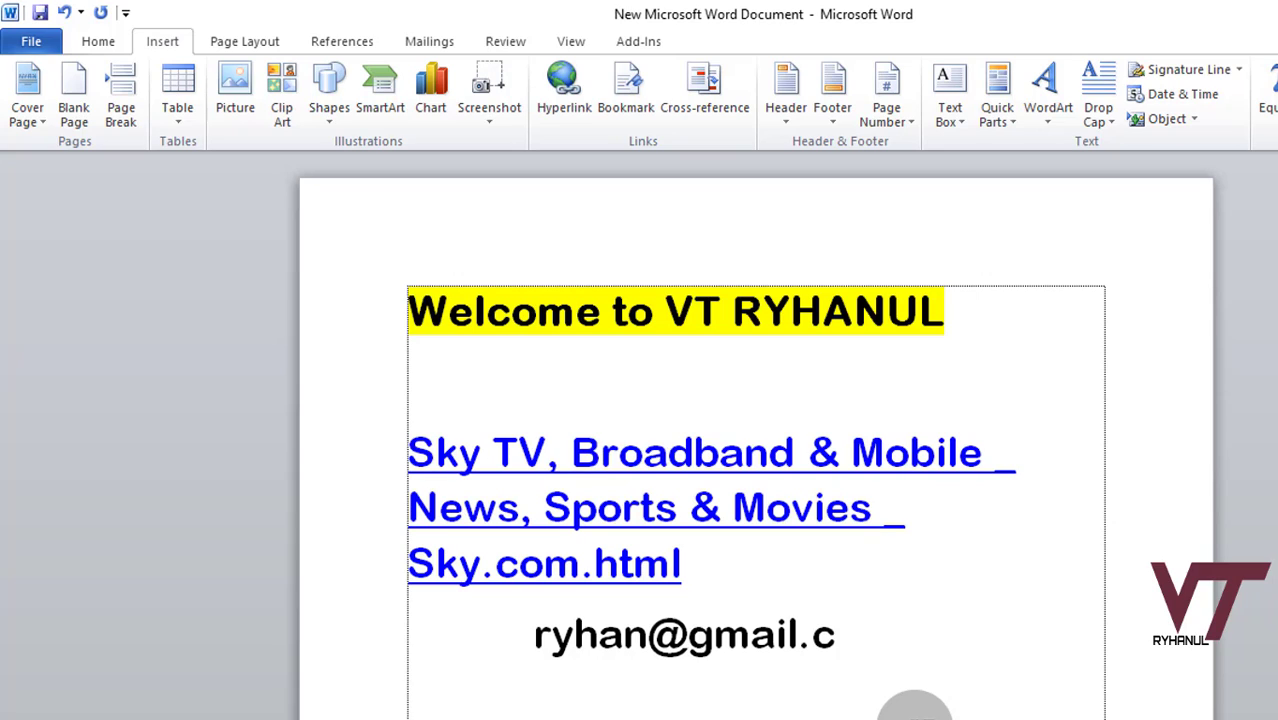
{"action": "key", "text": "Return"}
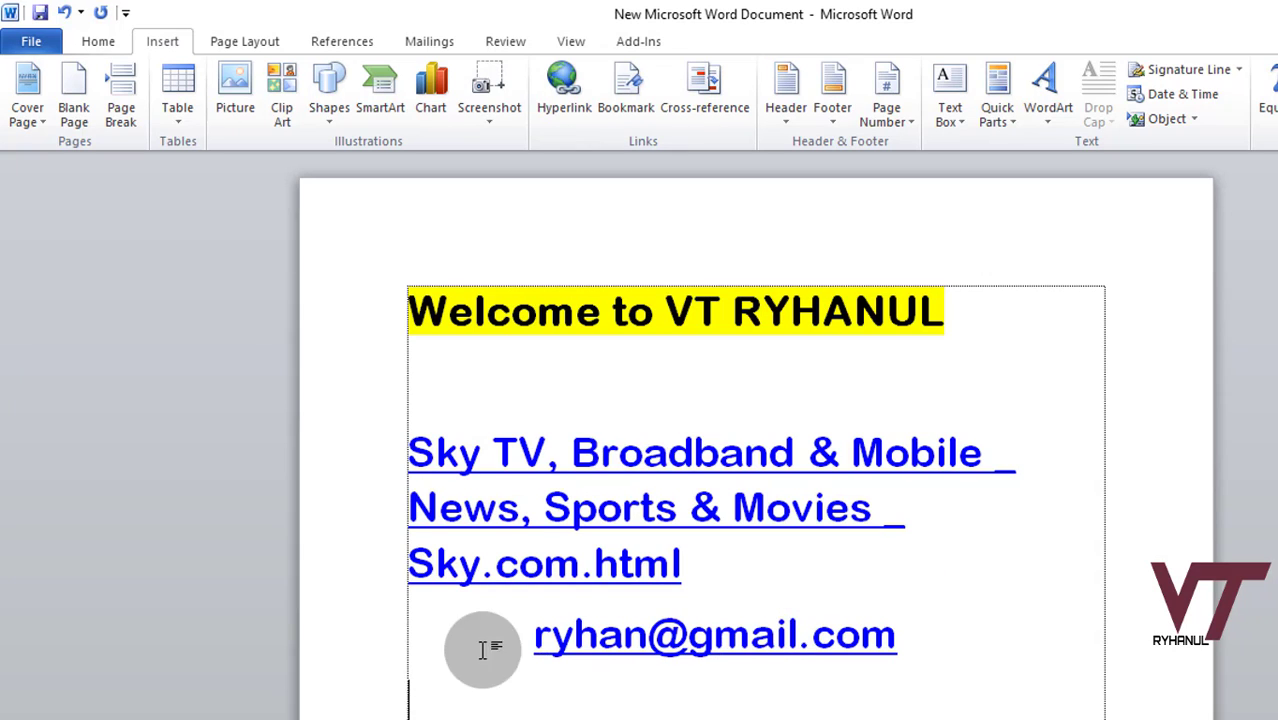
Step: Delete the Sky file link and the e-mail link below the heading
{"action": "left_click_drag", "start_coordinate": [491, 648], "coordinate": [405, 457]}
{"action": "key", "text": "Delete"}
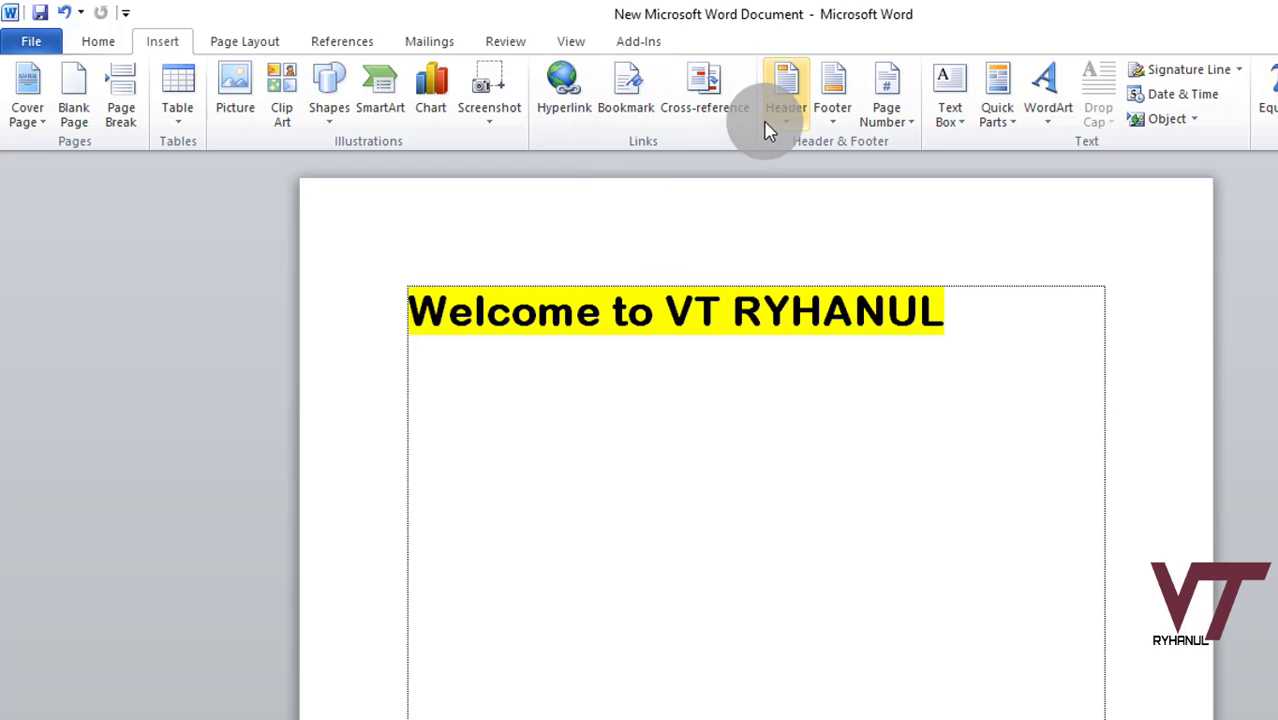
Step: Insert the built-in Blank header, replace its placeholder with "VT", and return to the document body
{"action": "left_click", "coordinate": [465, 250]}
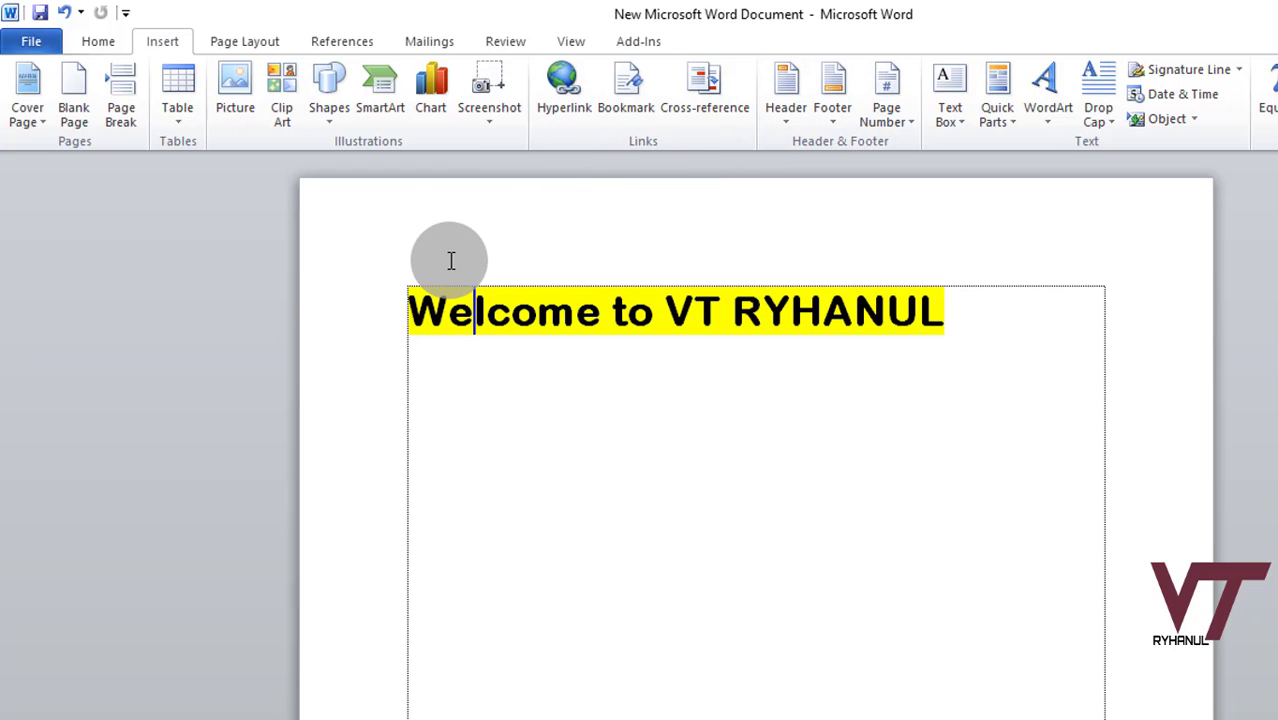
{"action": "left_click", "coordinate": [804, 116]}
{"action": "left_click", "coordinate": [850, 220]}
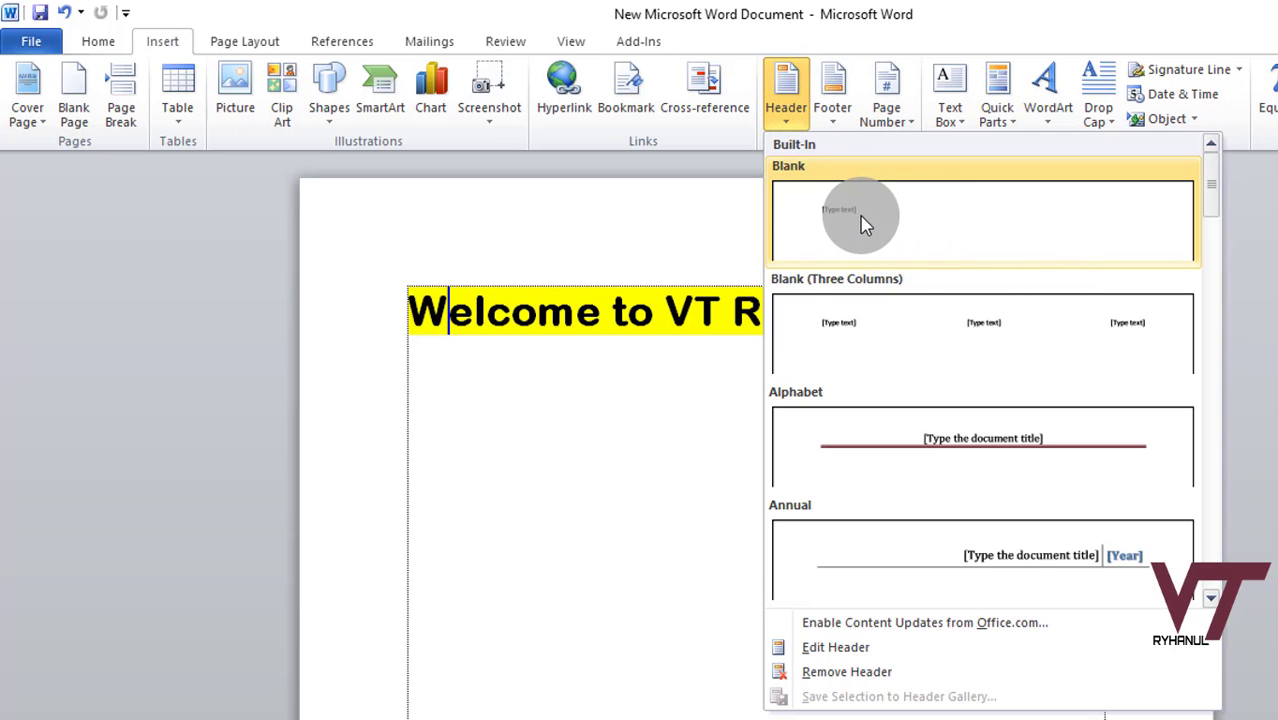
{"action": "left_click", "coordinate": [865, 225]}
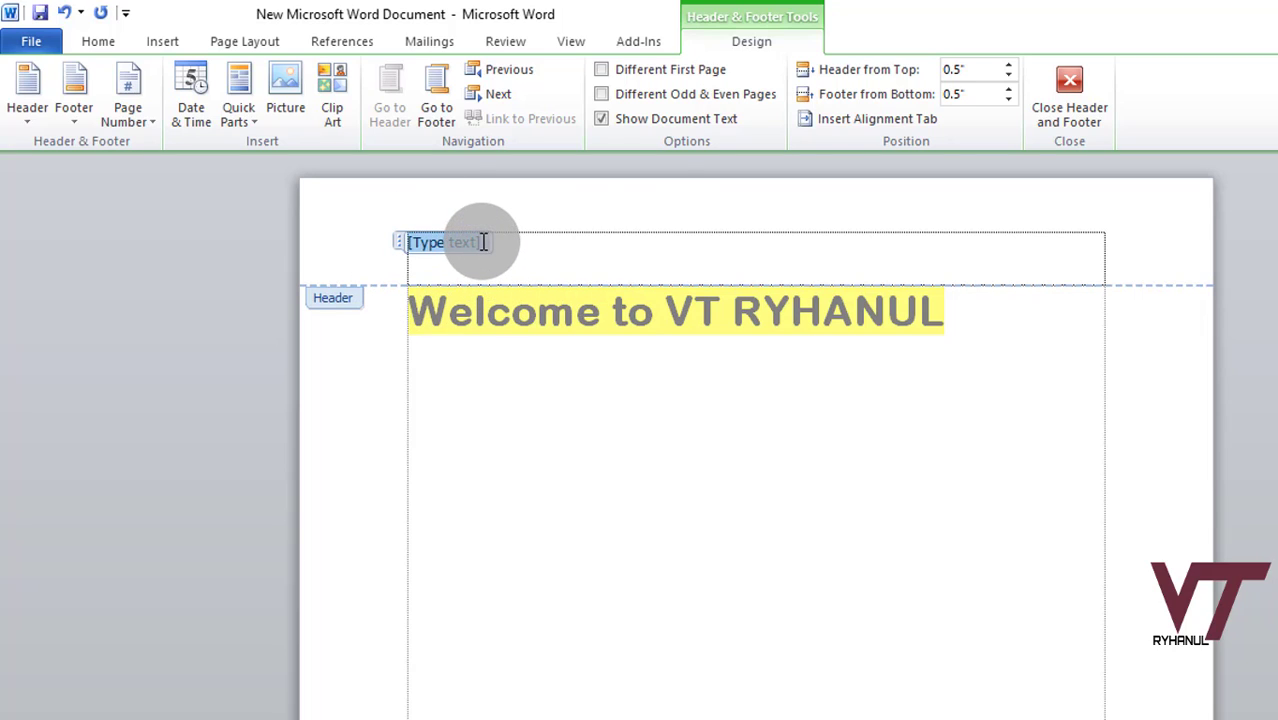
{"action": "key", "text": "Delete"}
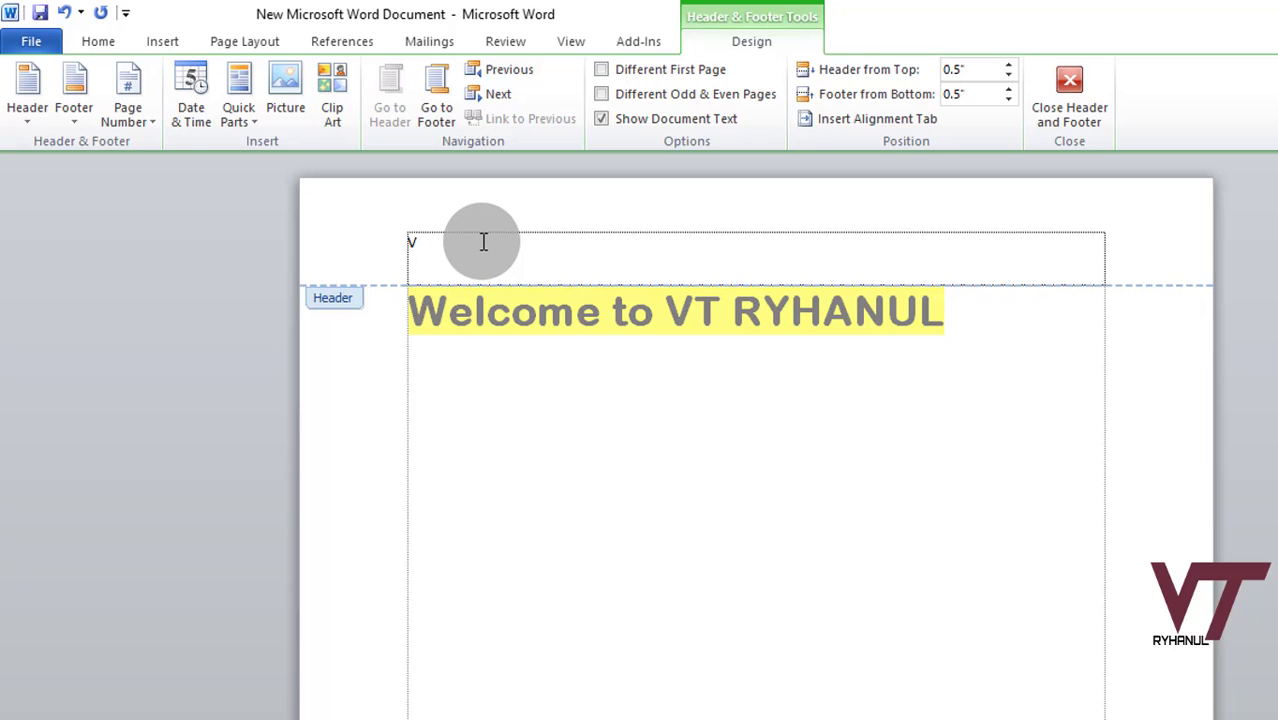
{"action": "double_click", "coordinate": [590, 538]}
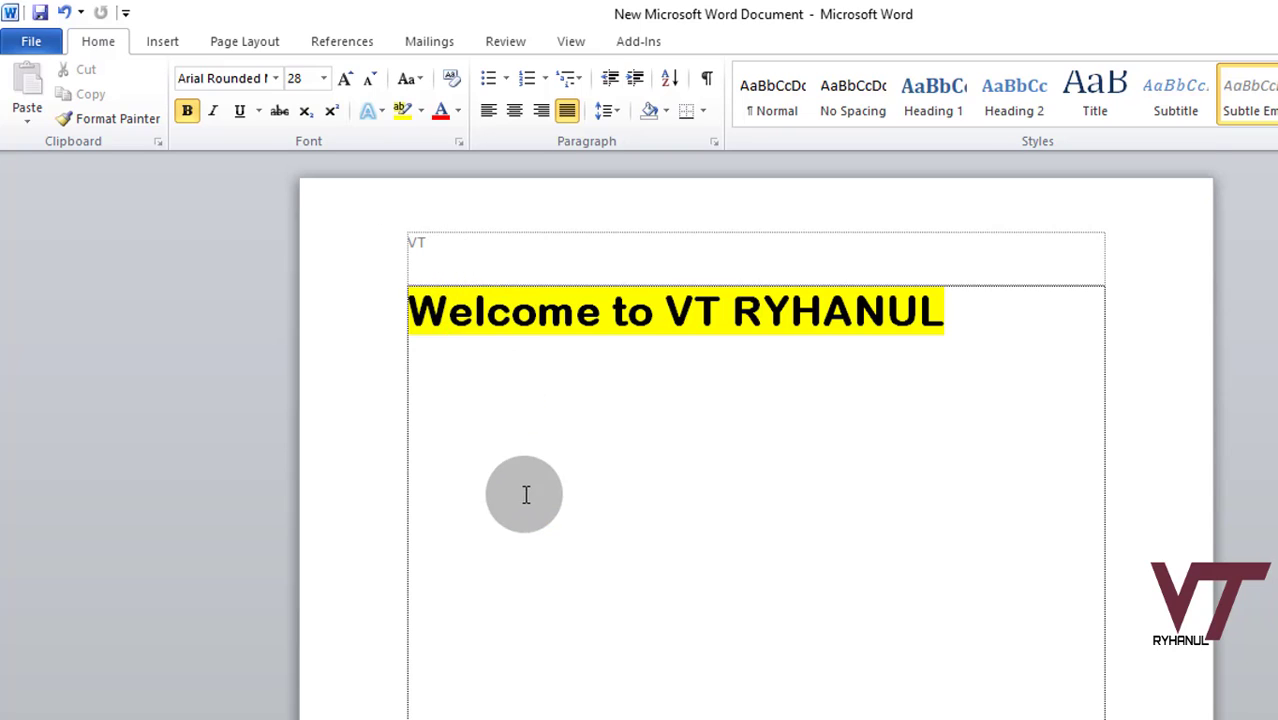
Step: Extend the document body onto a second page and check the header at the top of that page
{"action": "scroll", "coordinate": [546, 555], "scroll_direction": "down", "scroll_amount": 5}
{"action": "left_click", "coordinate": [550, 557]}
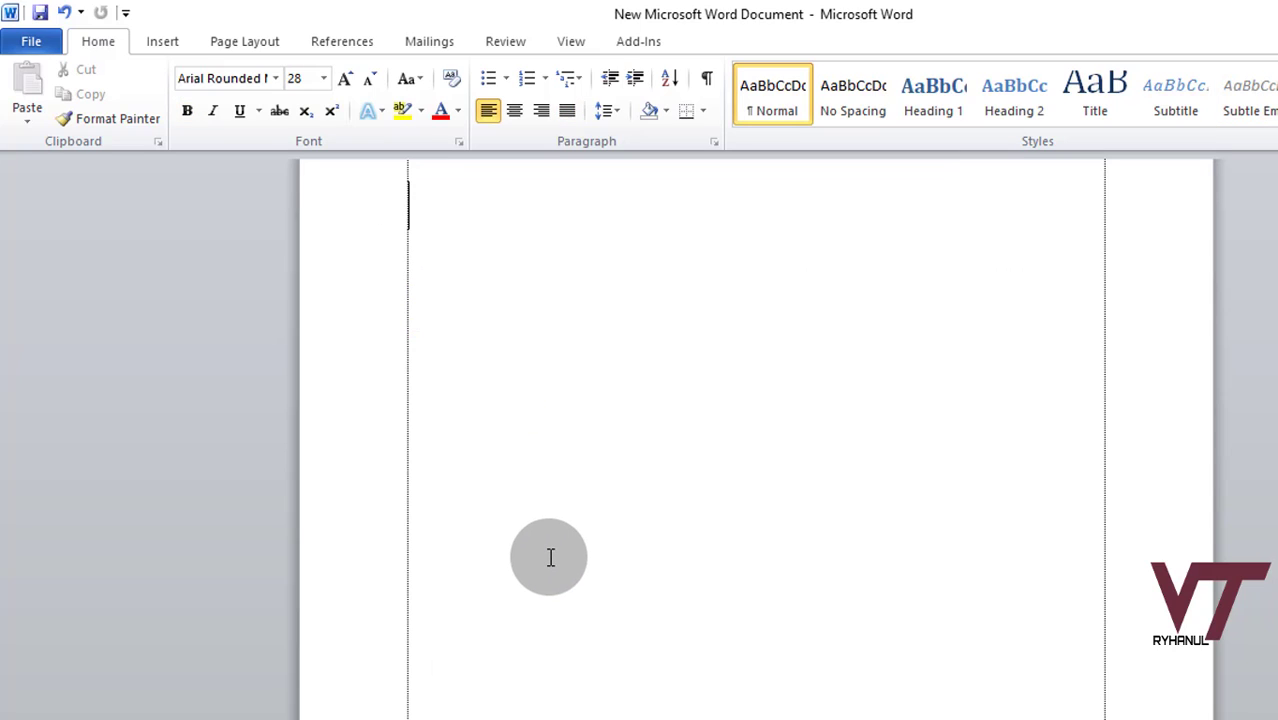
{"action": "key", "text": "ctrl+z"}
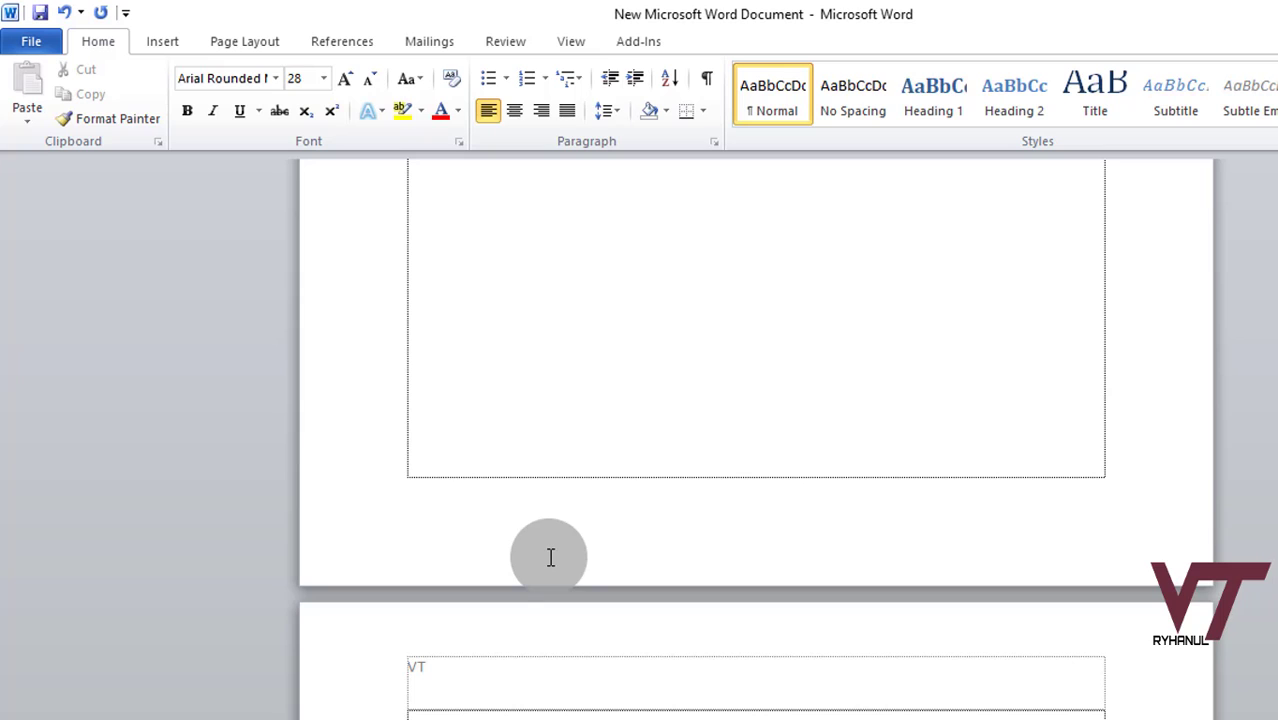
{"action": "scroll", "coordinate": [638, 452], "scroll_direction": "up", "scroll_amount": 10}
{"action": "scroll", "coordinate": [624, 405], "scroll_direction": "down", "scroll_amount": 4}
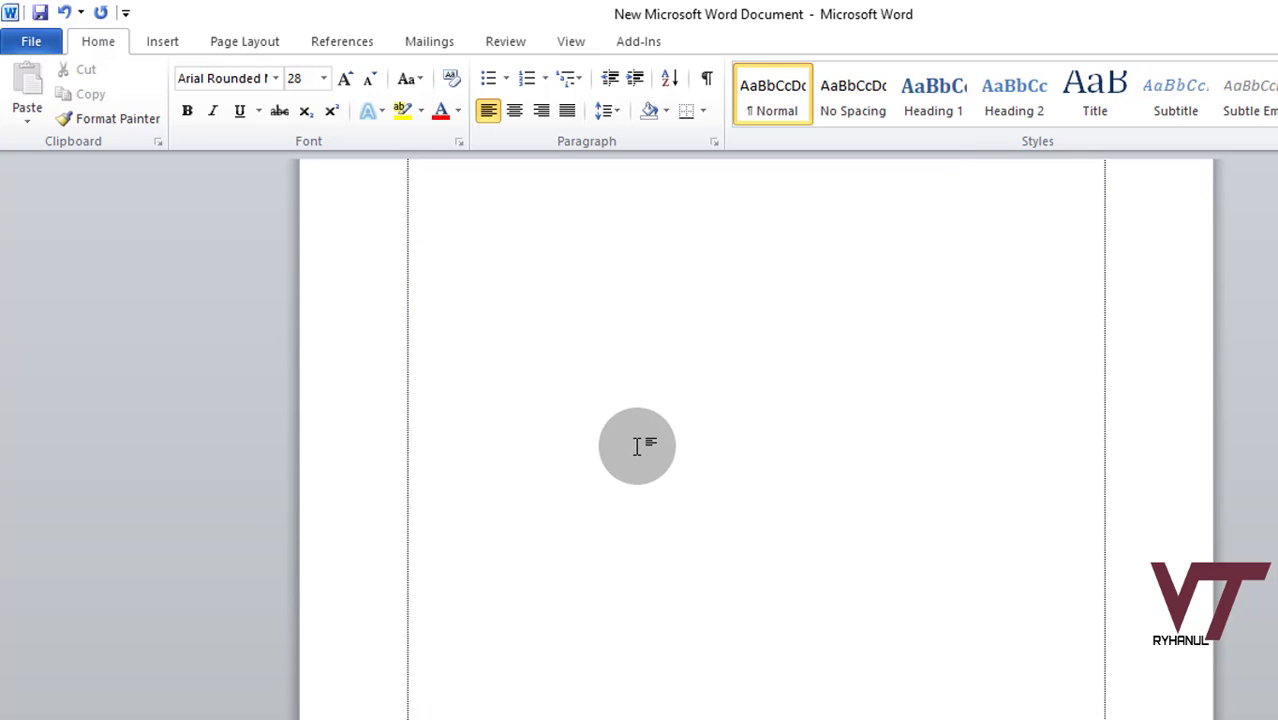
{"action": "scroll", "coordinate": [637, 446], "scroll_direction": "down", "scroll_amount": 3}
{"action": "scroll", "coordinate": [541, 382], "scroll_direction": "up", "scroll_amount": 1}
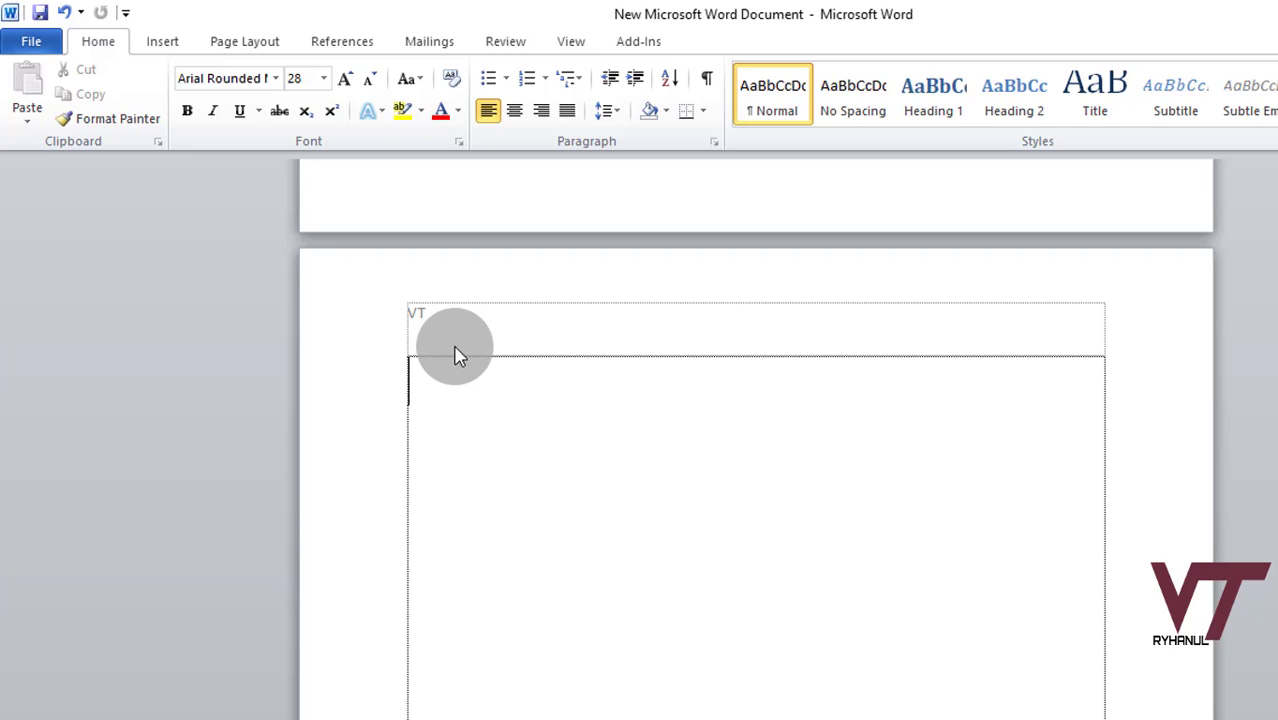
Step: Open the print preview and examine the header above the heading on the first page at a larger zoom
{"action": "key", "text": "ctrl+p"}
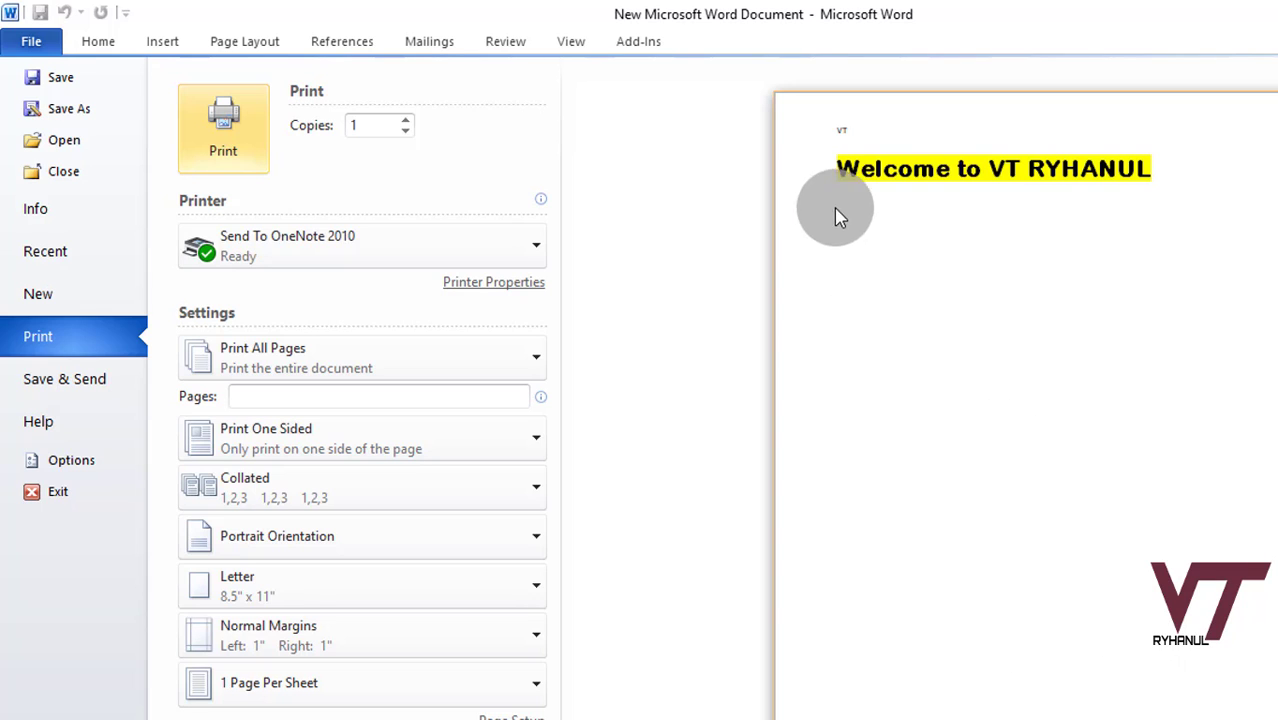
{"action": "scroll", "coordinate": [928, 420], "scroll_direction": "up", "scroll_amount": 5}
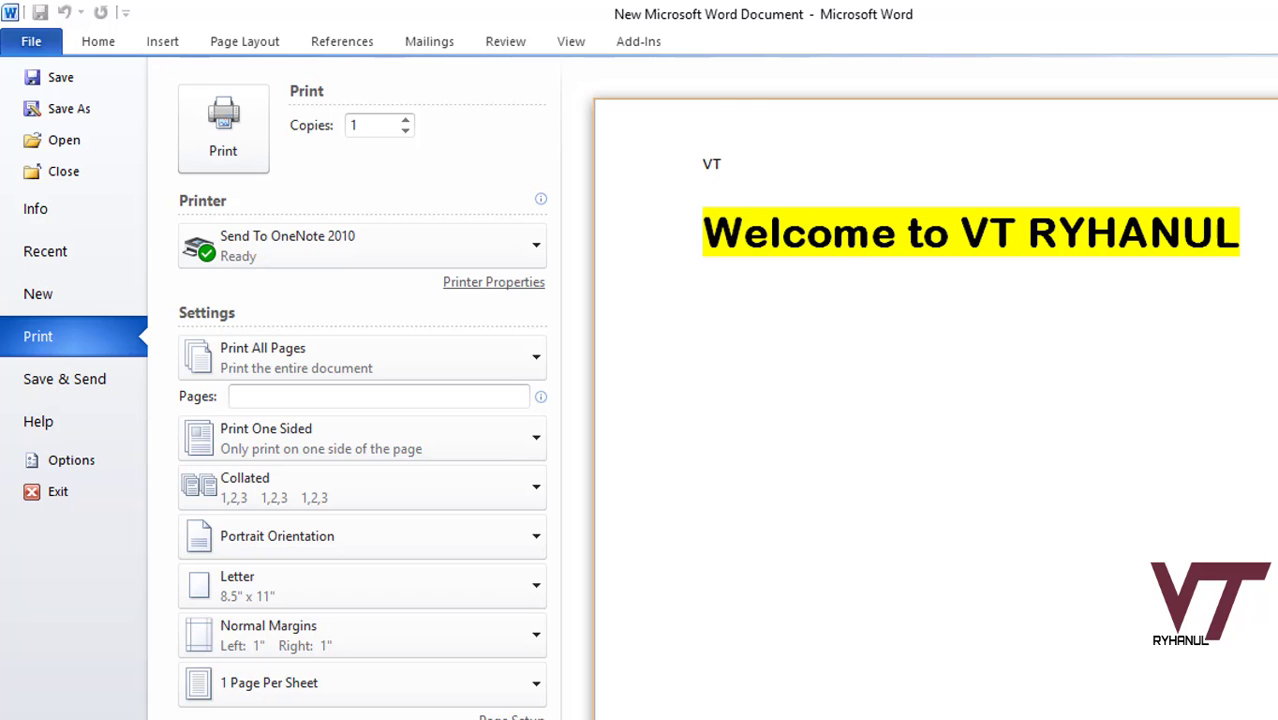
{"action": "scroll", "coordinate": [929, 406], "scroll_direction": "down", "scroll_amount": 3}
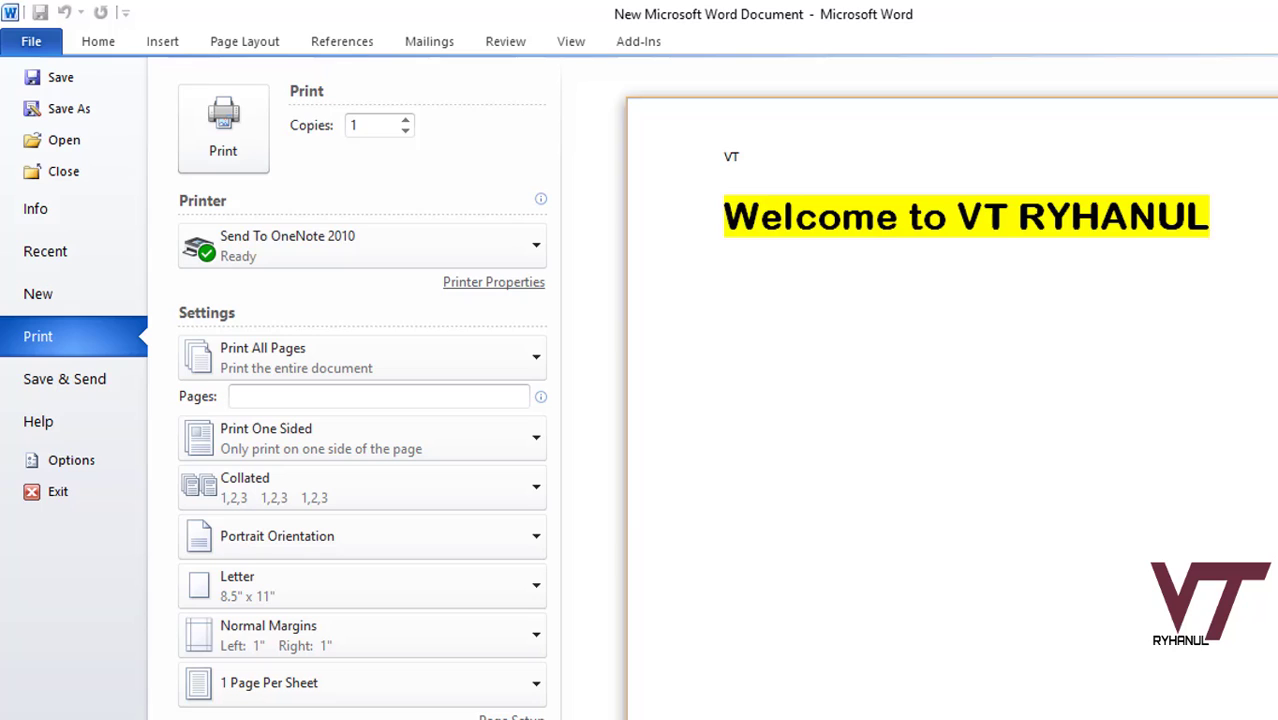
Step: Return to the document, undo the header and second-page edits, and delete the restored Sky and e-mail links below the heading
{"action": "left_click", "coordinate": [110, 41]}
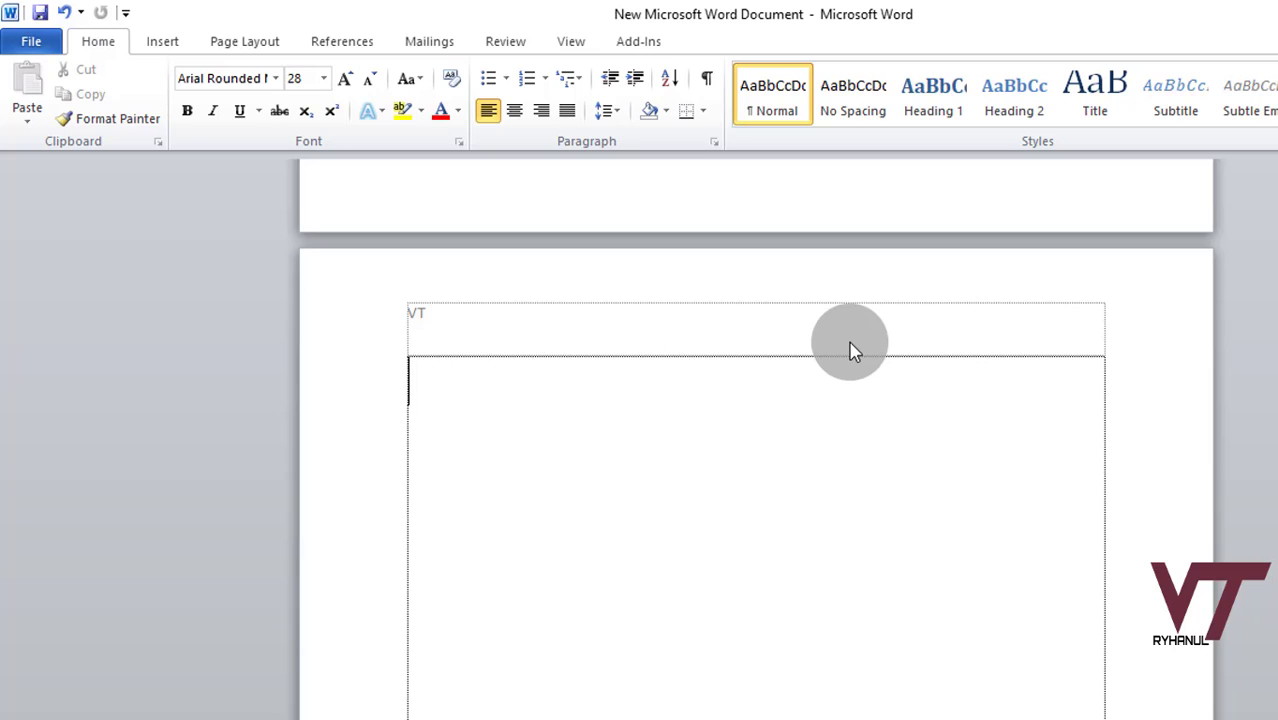
{"action": "left_click", "coordinate": [160, 44]}
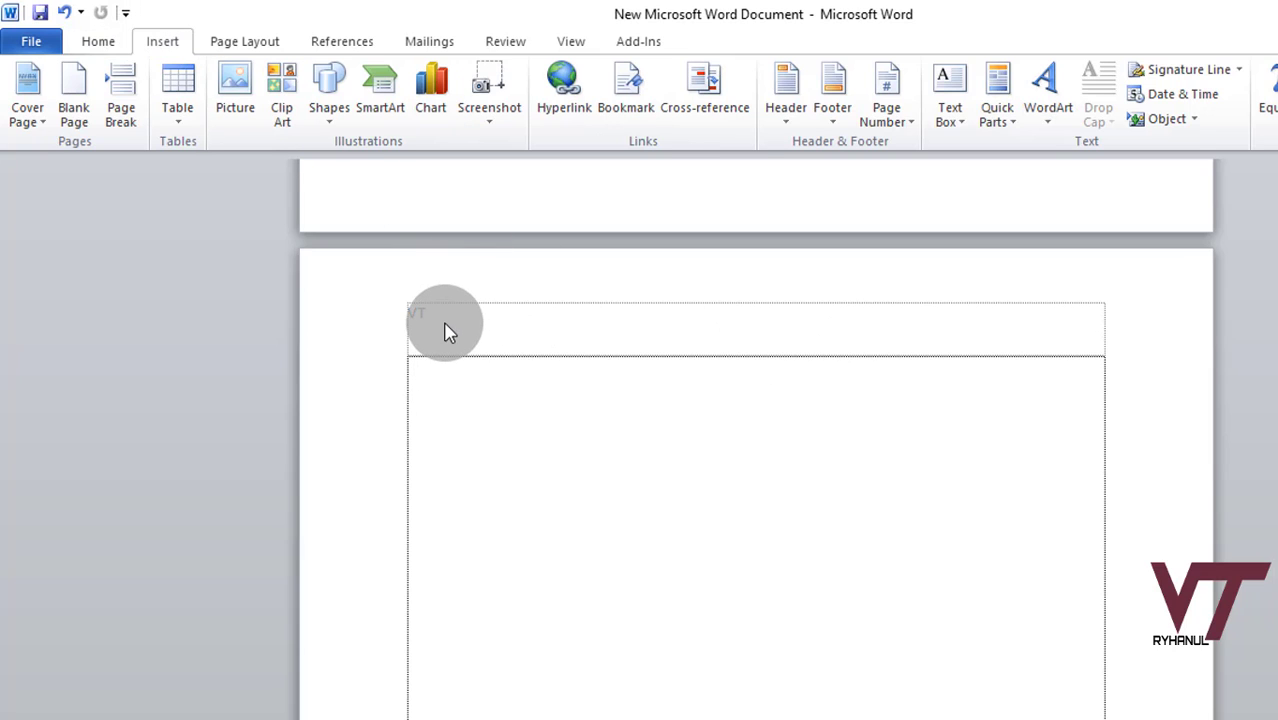
{"action": "key", "text": "ctrl+z"}
{"action": "key", "text": "ctrl+z"}
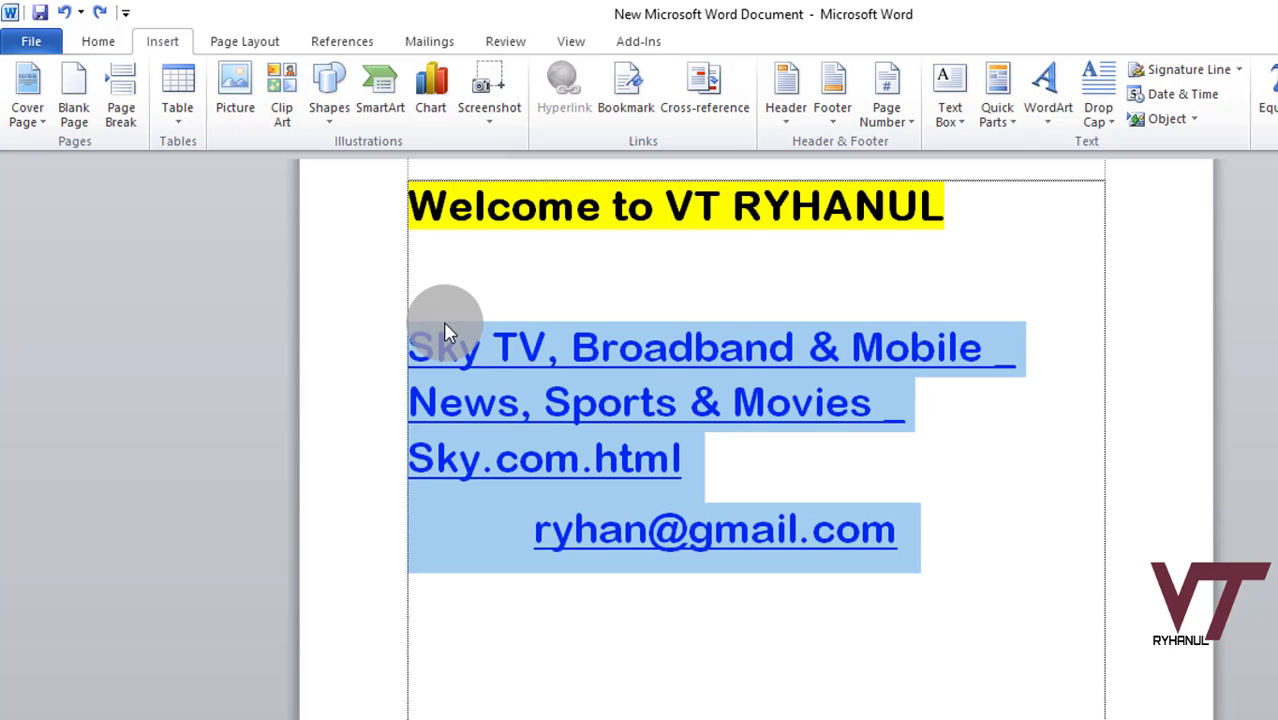
{"action": "key", "text": "Delete"}
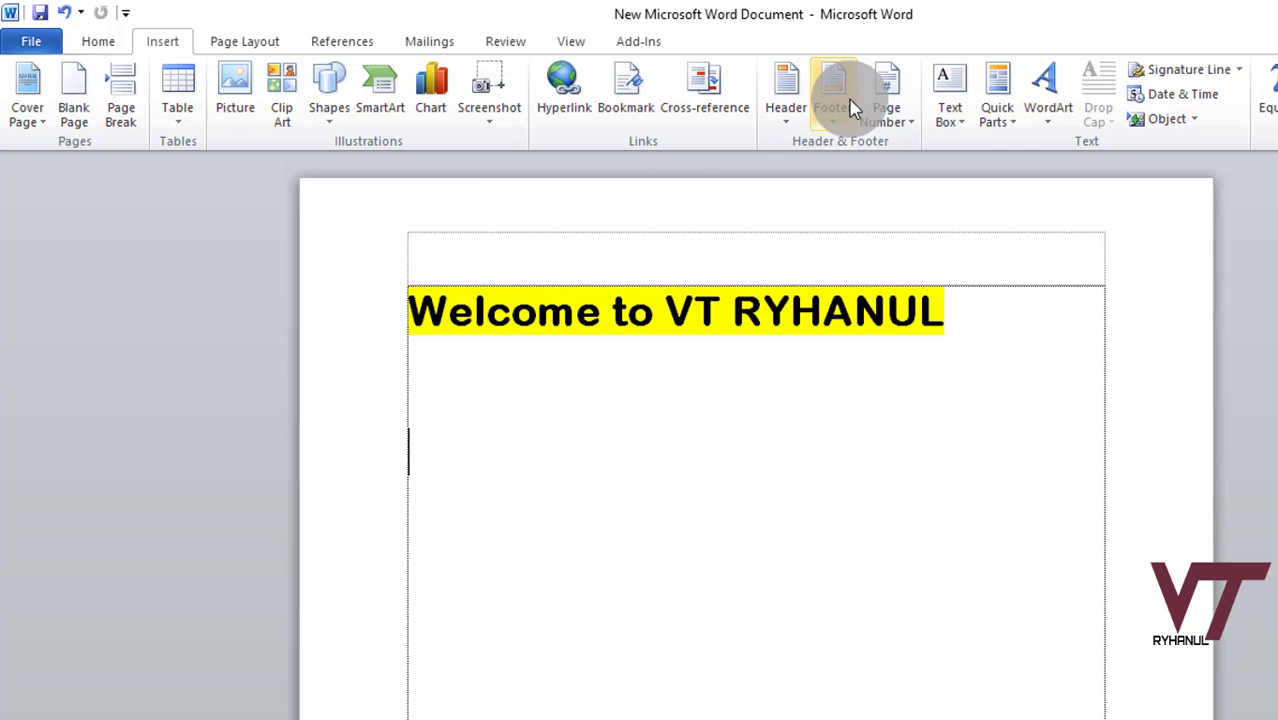
Step: Insert the built-in Blank footer, replace its placeholder with "VT", and return to the document body
{"action": "scroll", "coordinate": [693, 491], "scroll_direction": "down", "scroll_amount": 6}
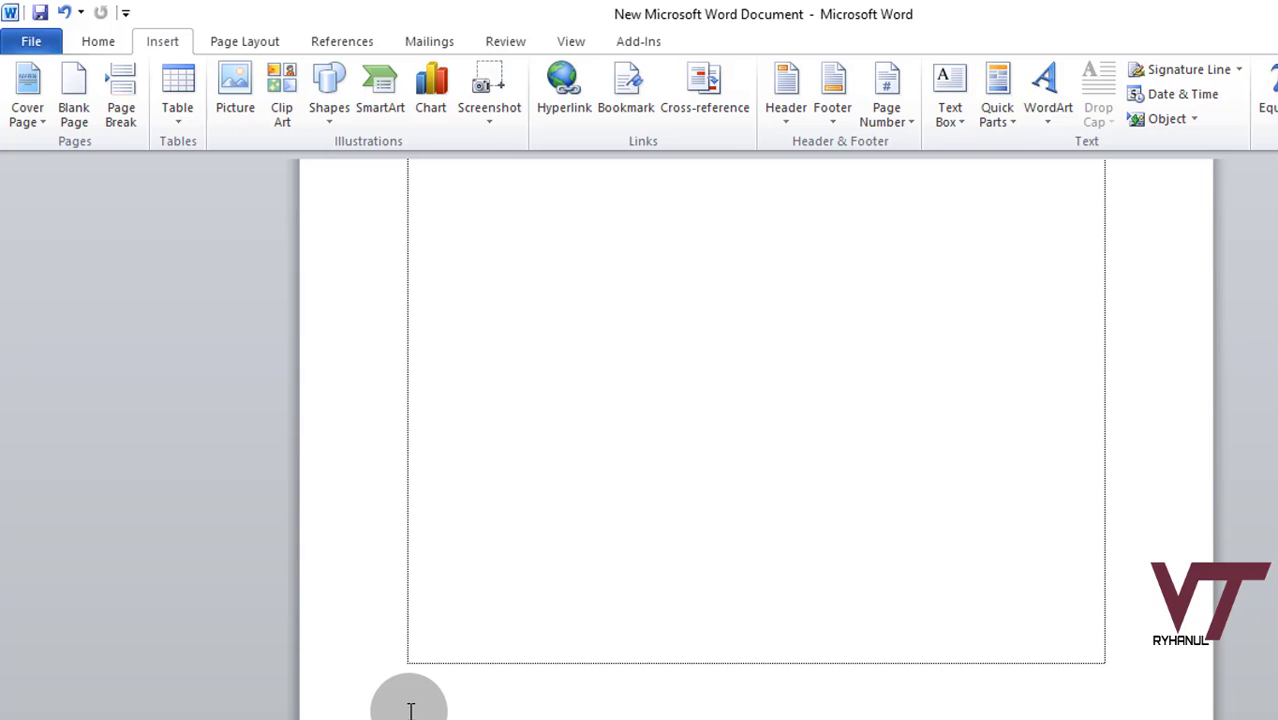
{"action": "scroll", "coordinate": [727, 334], "scroll_direction": "up", "scroll_amount": 6}
{"action": "left_click", "coordinate": [840, 108]}
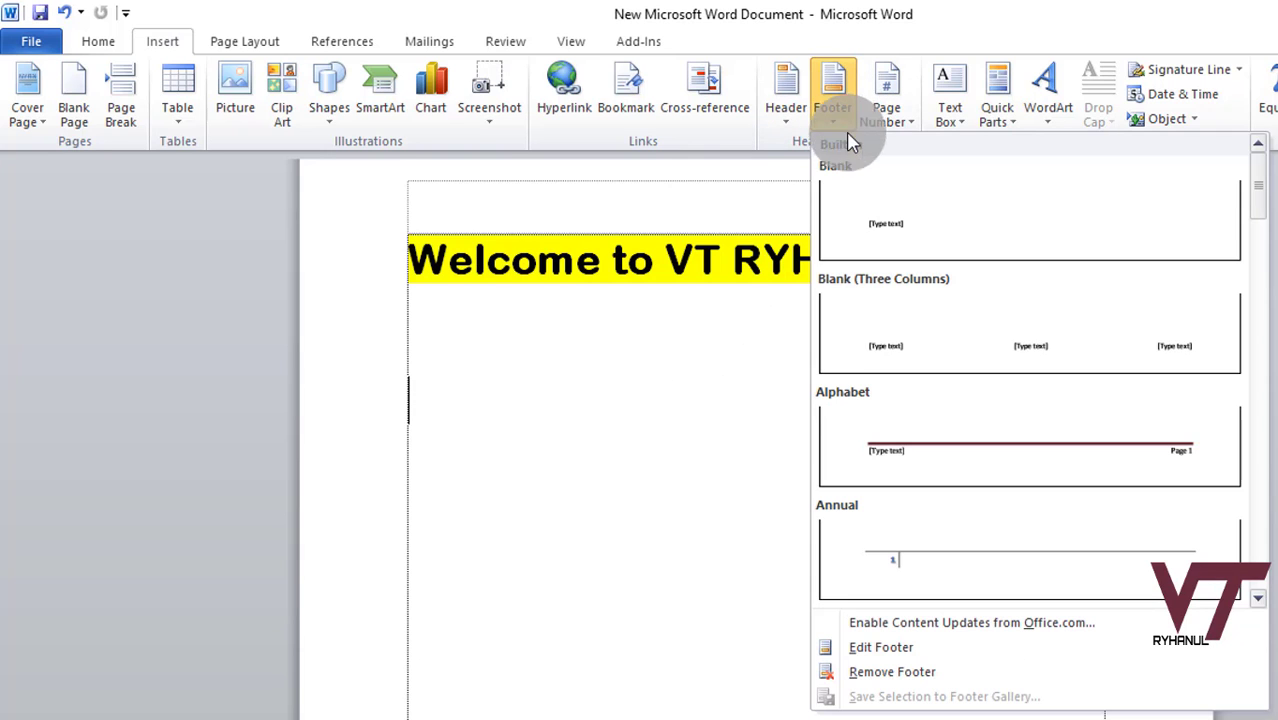
{"action": "left_click", "coordinate": [901, 229]}
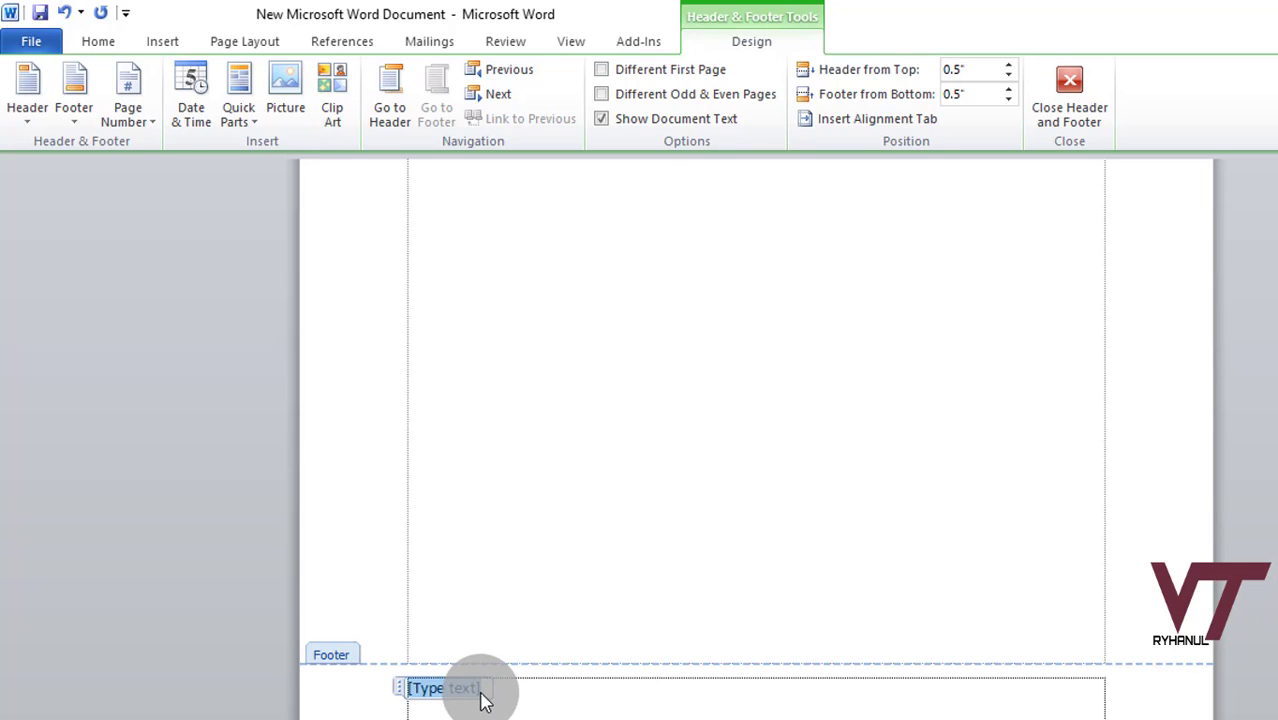
{"action": "type", "text": "VT"}
{"action": "double_click", "coordinate": [650, 534]}
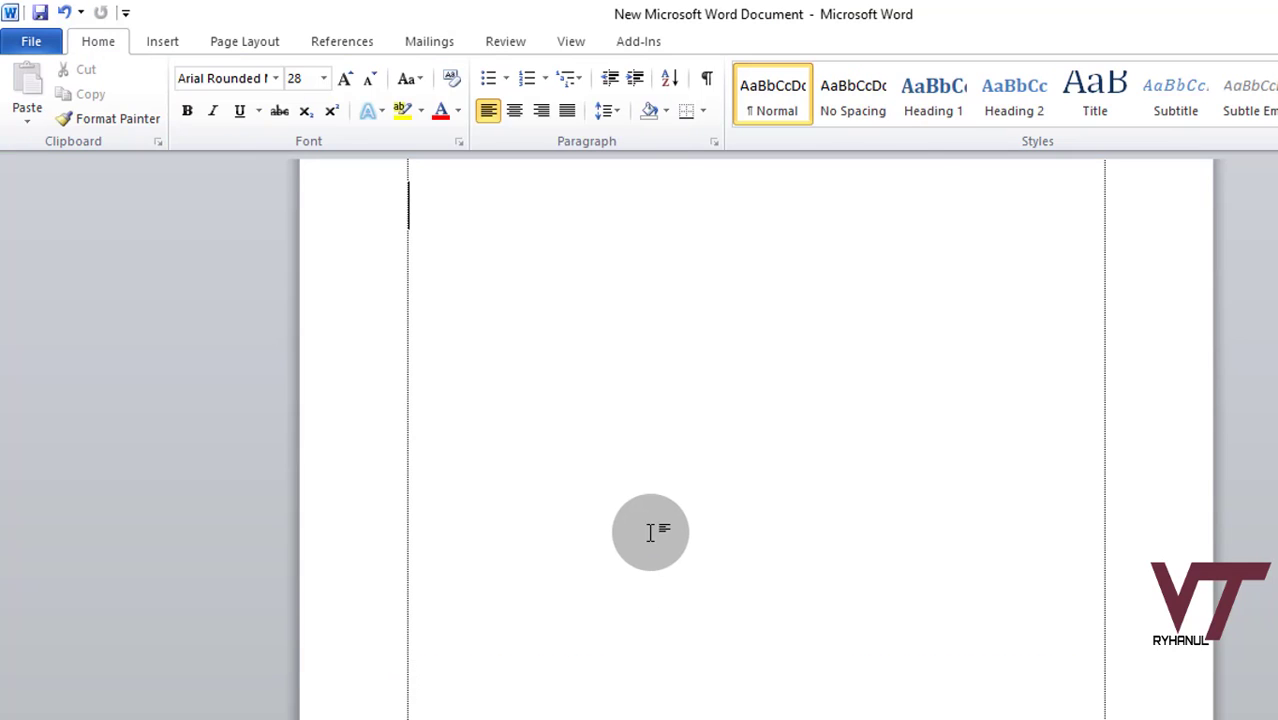
Step: Add a second page and check the footer at the bottom of both pages and in the print preview
{"action": "scroll", "coordinate": [650, 533], "scroll_direction": "up", "scroll_amount": 4}
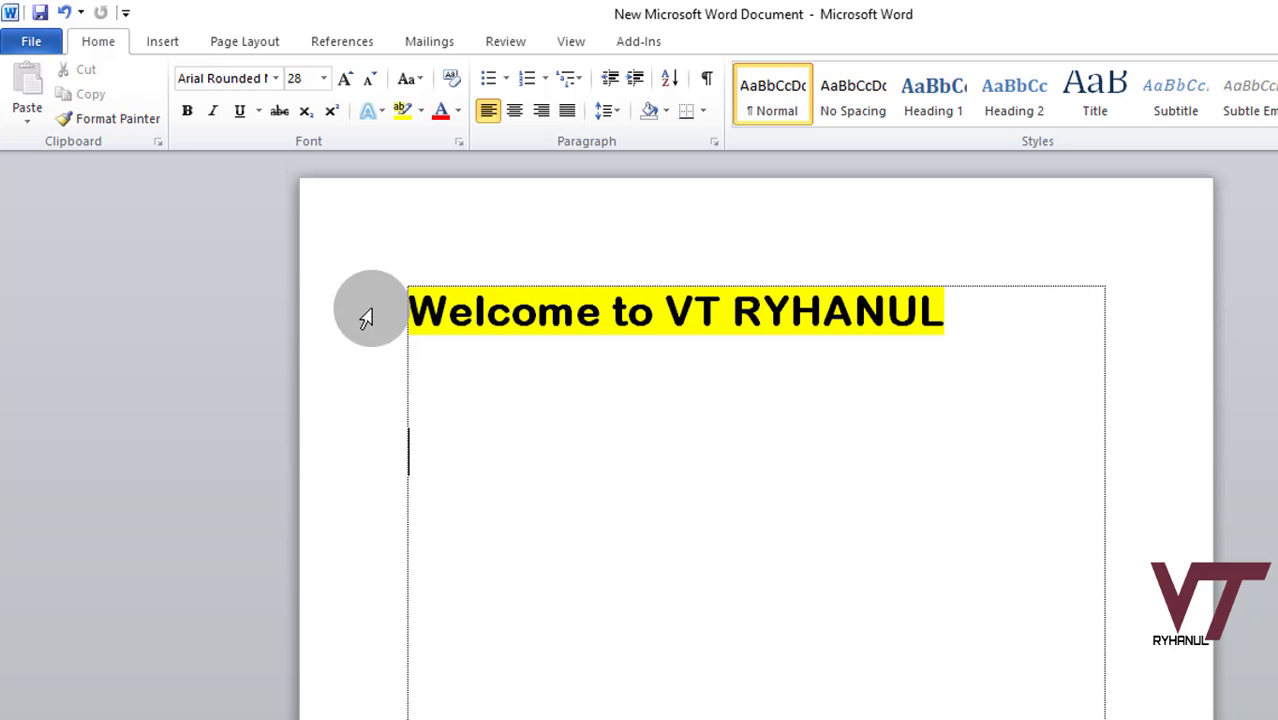
{"action": "scroll", "coordinate": [591, 630], "scroll_direction": "down", "scroll_amount": 3}
{"action": "scroll", "coordinate": [591, 630], "scroll_direction": "down", "scroll_amount": 3}
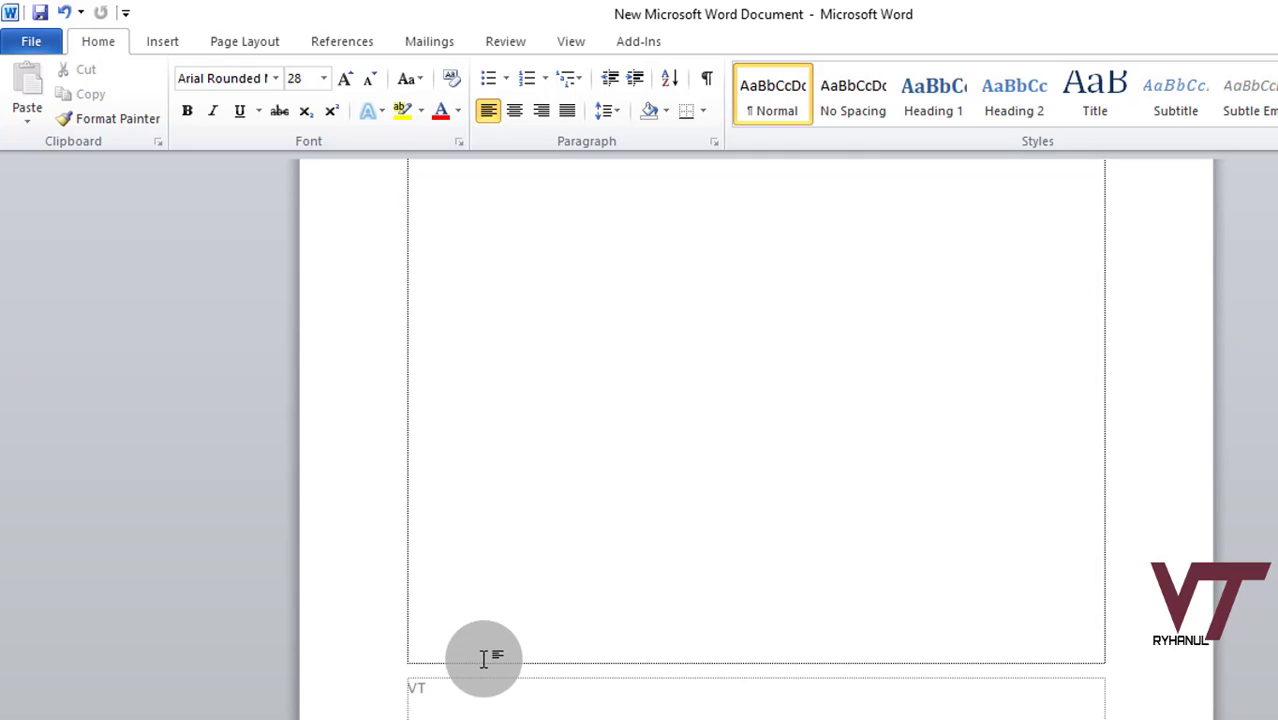
{"action": "scroll", "coordinate": [434, 631], "scroll_direction": "up", "scroll_amount": 1}
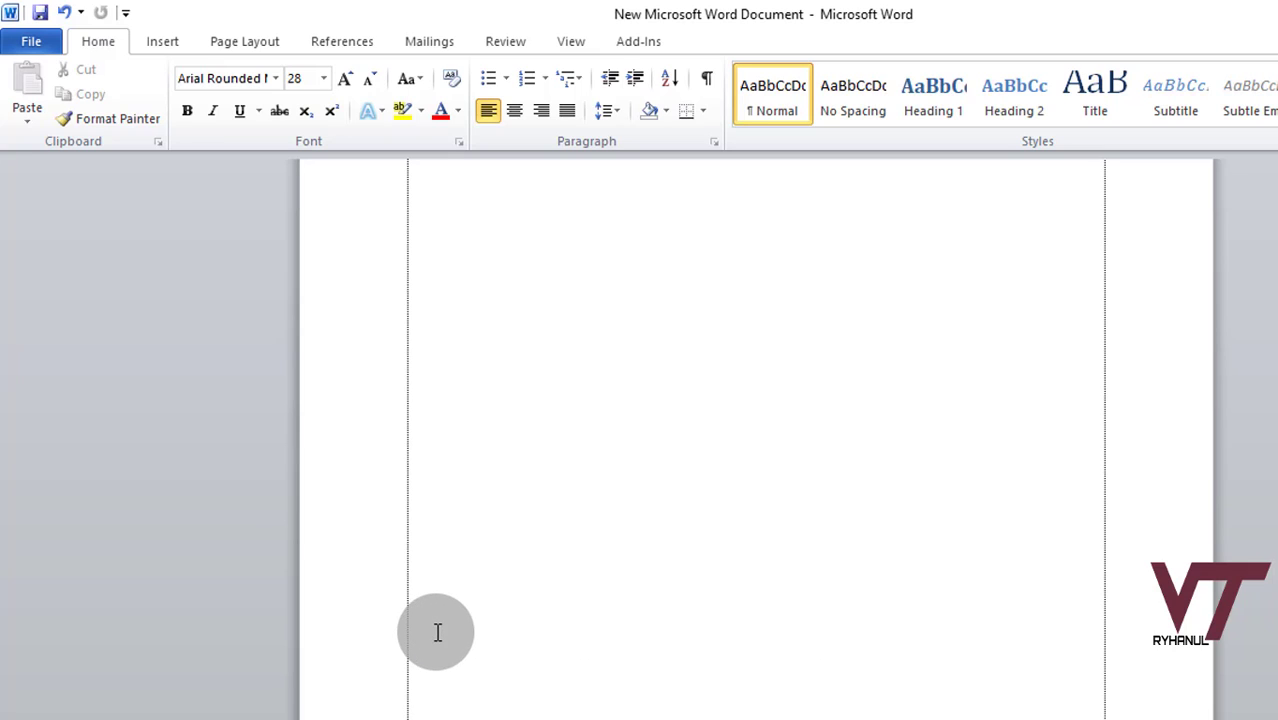
{"action": "key", "text": "ctrl+Return"}
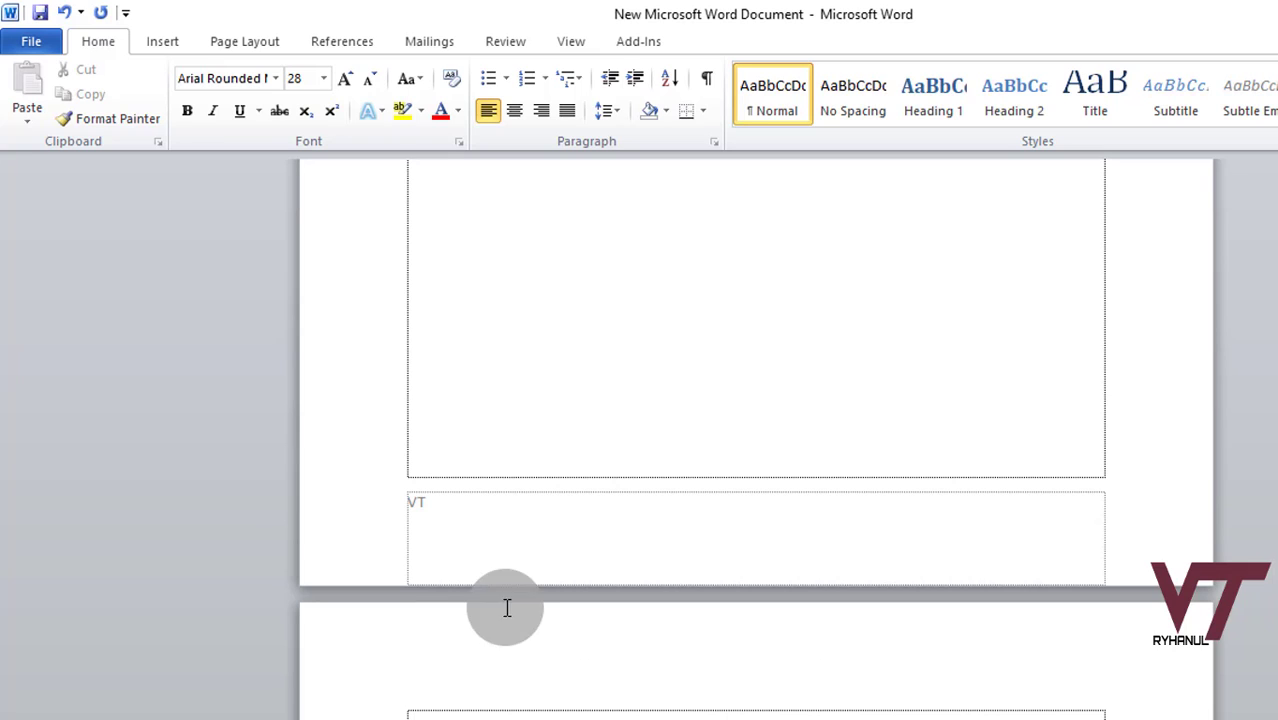
{"action": "scroll", "coordinate": [618, 648], "scroll_direction": "down", "scroll_amount": 3}
{"action": "scroll", "coordinate": [618, 648], "scroll_direction": "down", "scroll_amount": 8}
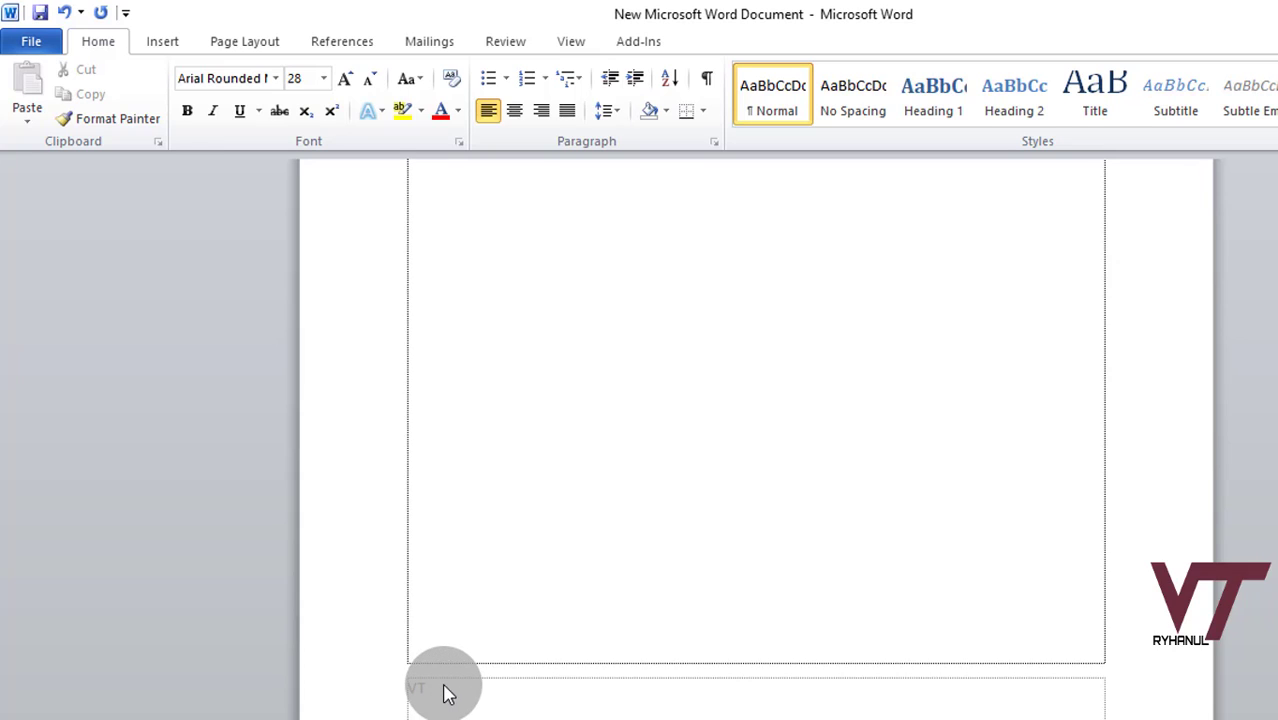
{"action": "key", "text": "ctrl+p"}
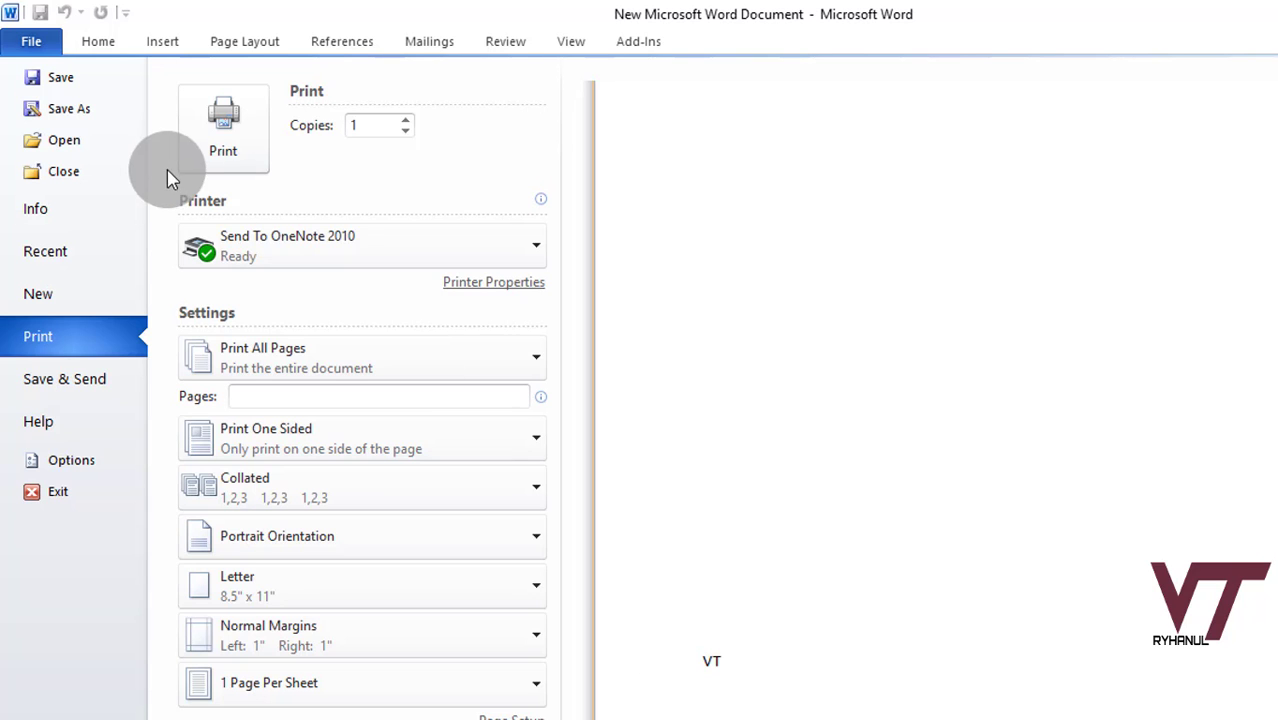
{"action": "left_click", "coordinate": [162, 41]}
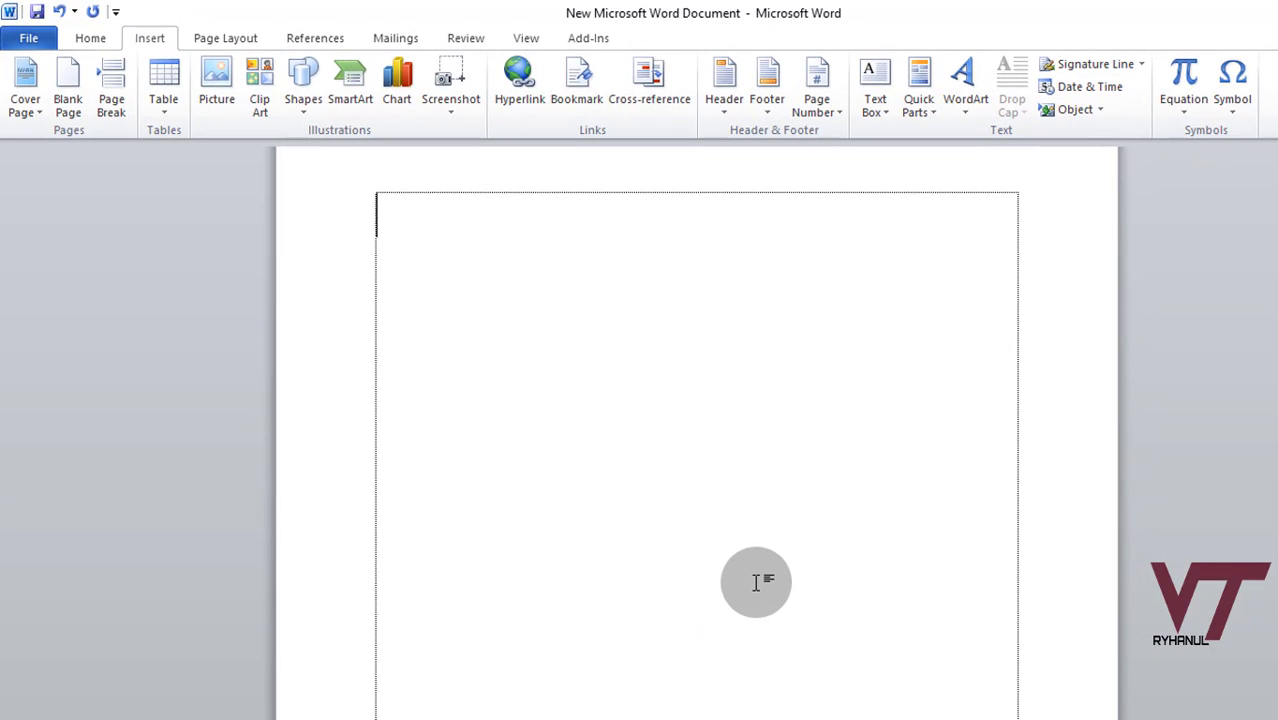
Step: Undo the second page and the "VT" footer, and check the page below the heading
{"action": "key", "text": "ctrl+z"}
{"action": "scroll", "coordinate": [756, 582], "scroll_direction": "down", "scroll_amount": 6}
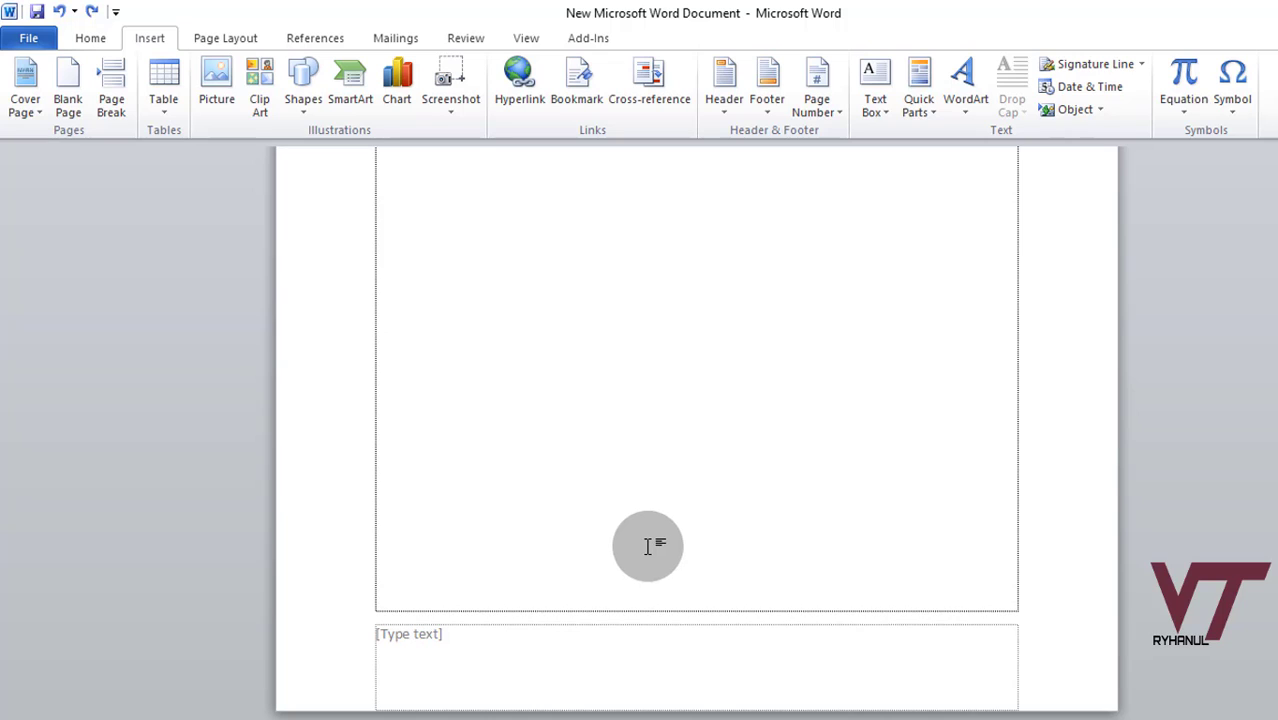
{"action": "left_click", "coordinate": [610, 548]}
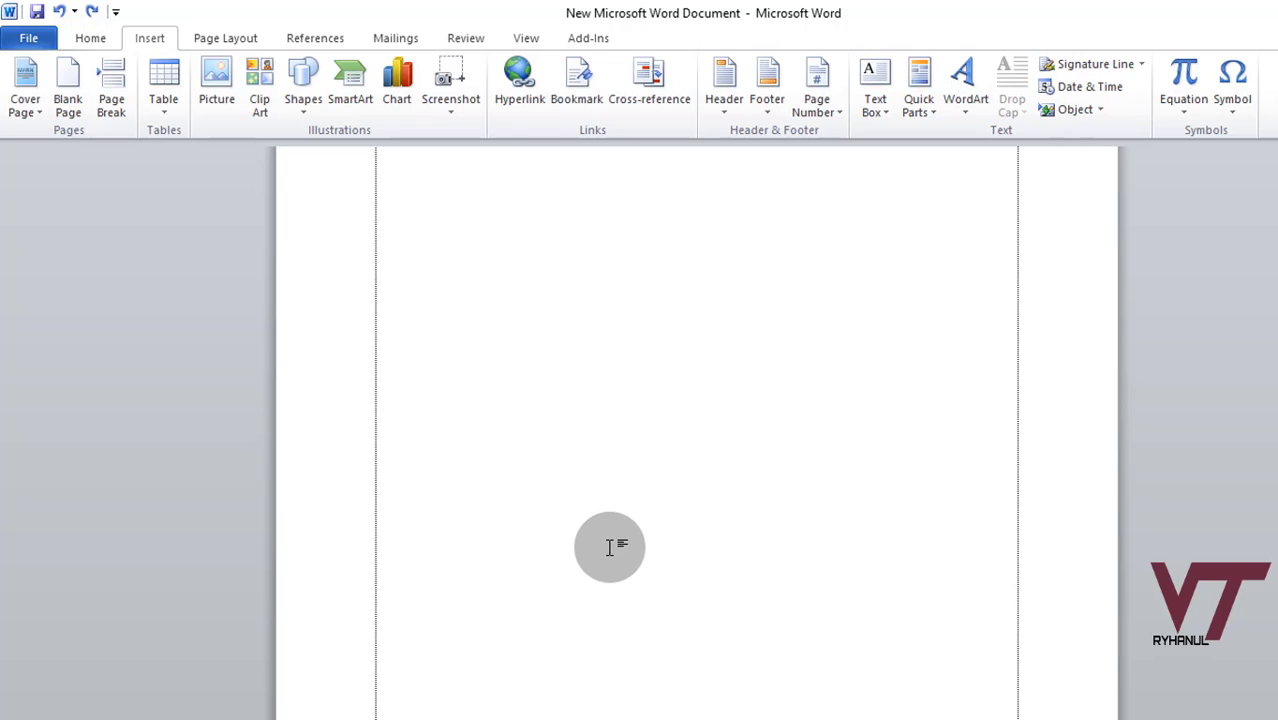
{"action": "scroll", "coordinate": [610, 548], "scroll_direction": "down", "scroll_amount": 4}
{"action": "scroll", "coordinate": [610, 548], "scroll_direction": "up", "scroll_amount": 7}
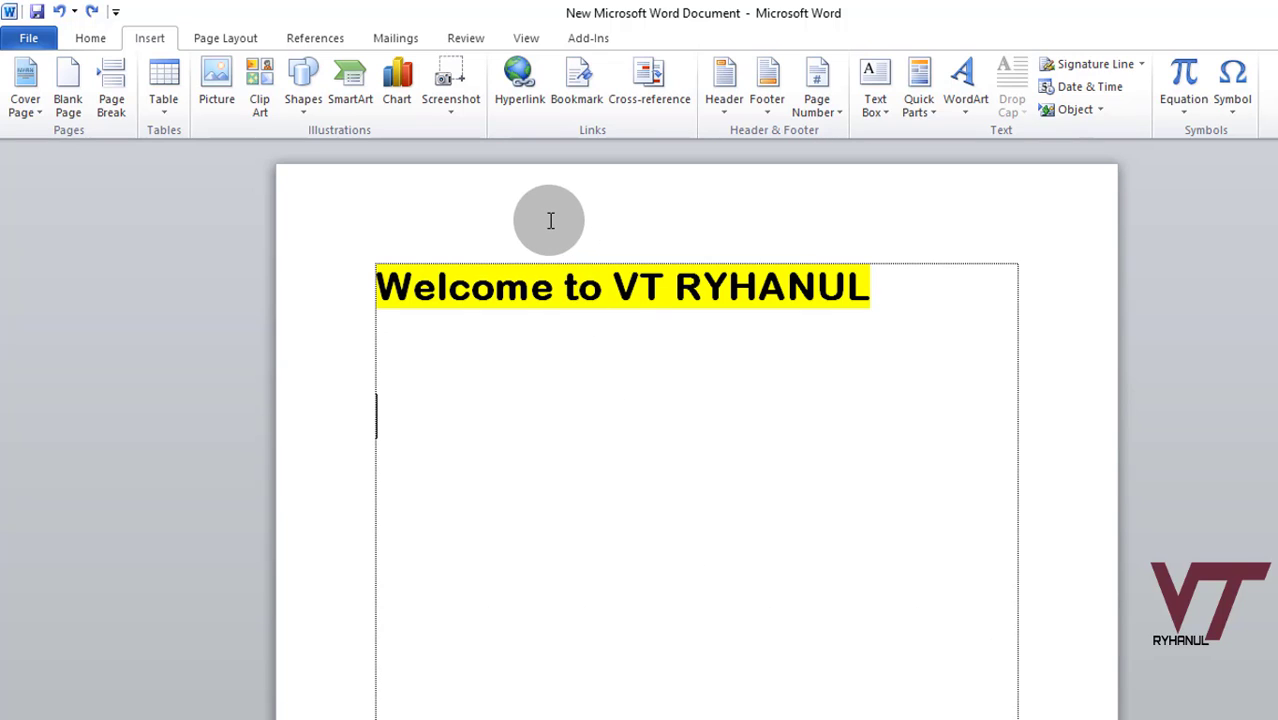
{"action": "scroll", "coordinate": [551, 240], "scroll_direction": "down", "scroll_amount": 5}
{"action": "scroll", "coordinate": [822, 338], "scroll_direction": "up", "scroll_amount": 5}
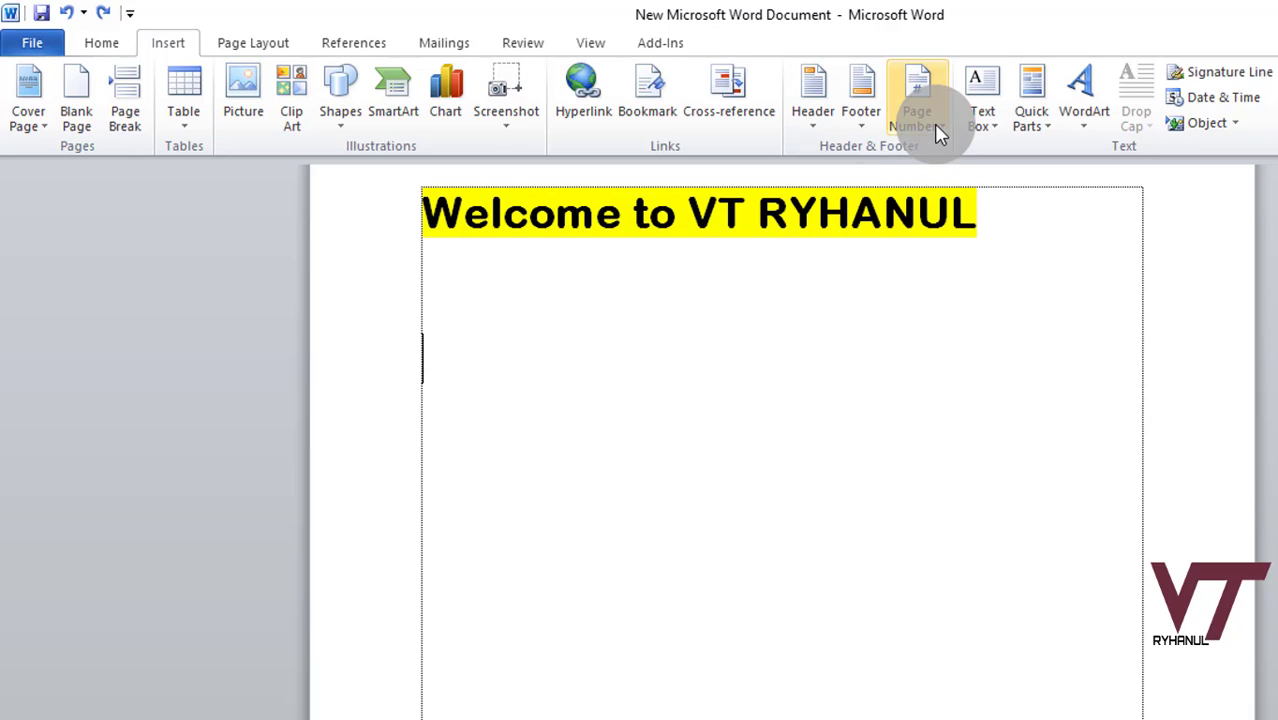
Step: Insert a page number at the bottom of the page using the Plain Number 3 style
{"action": "scroll", "coordinate": [982, 719], "scroll_direction": "down", "scroll_amount": 3}
{"action": "scroll", "coordinate": [982, 712], "scroll_direction": "down", "scroll_amount": 1}
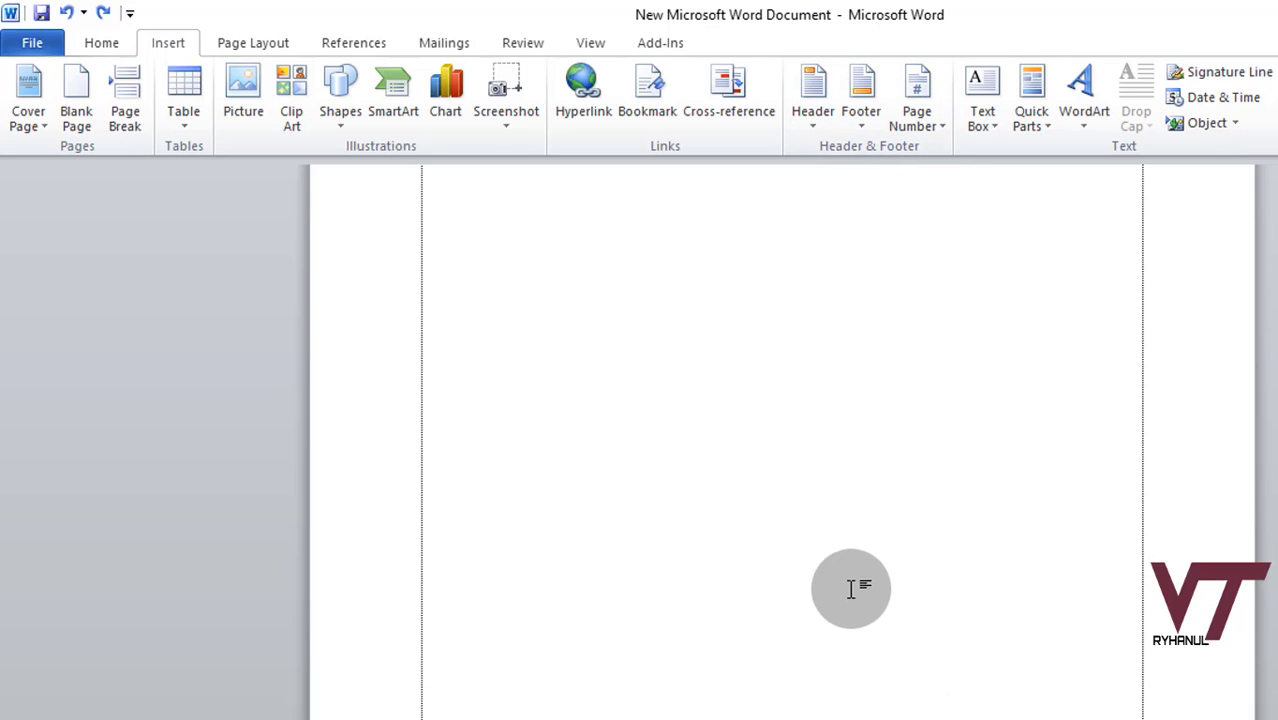
{"action": "scroll", "coordinate": [850, 590], "scroll_direction": "up", "scroll_amount": 4}
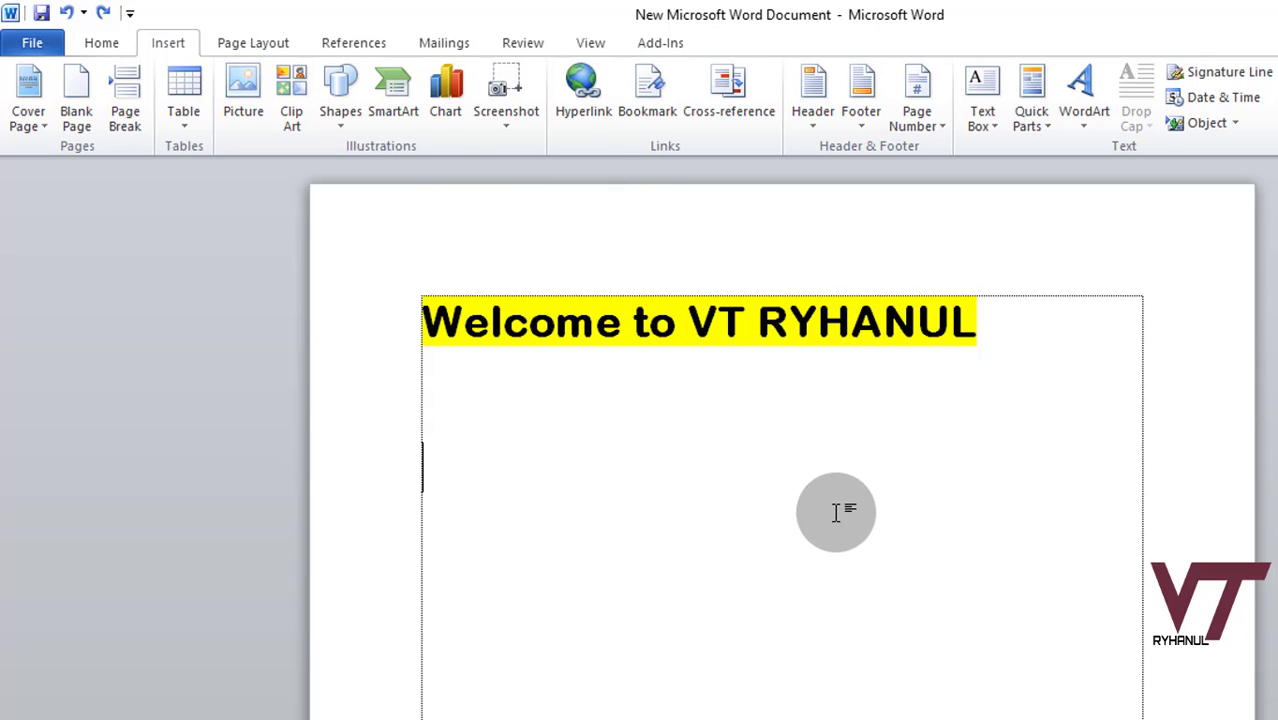
{"action": "left_click", "coordinate": [918, 128]}
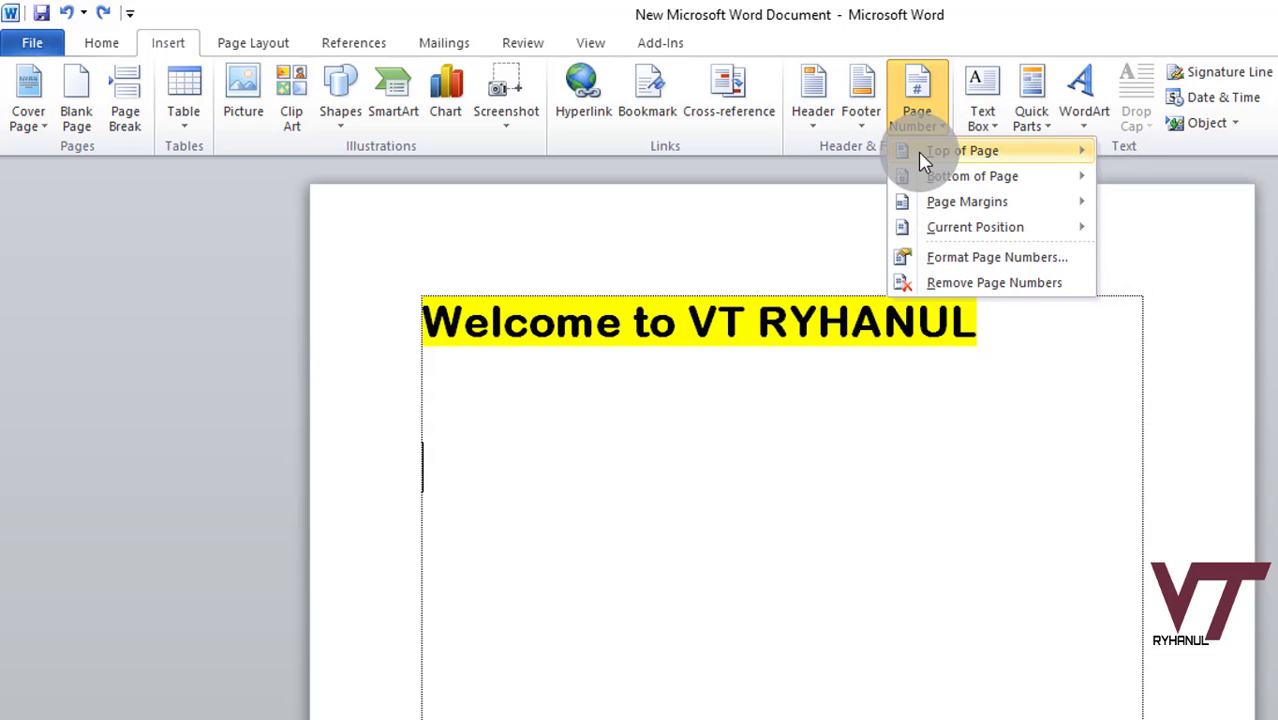
{"action": "mouse_move", "coordinate": [930, 158]}
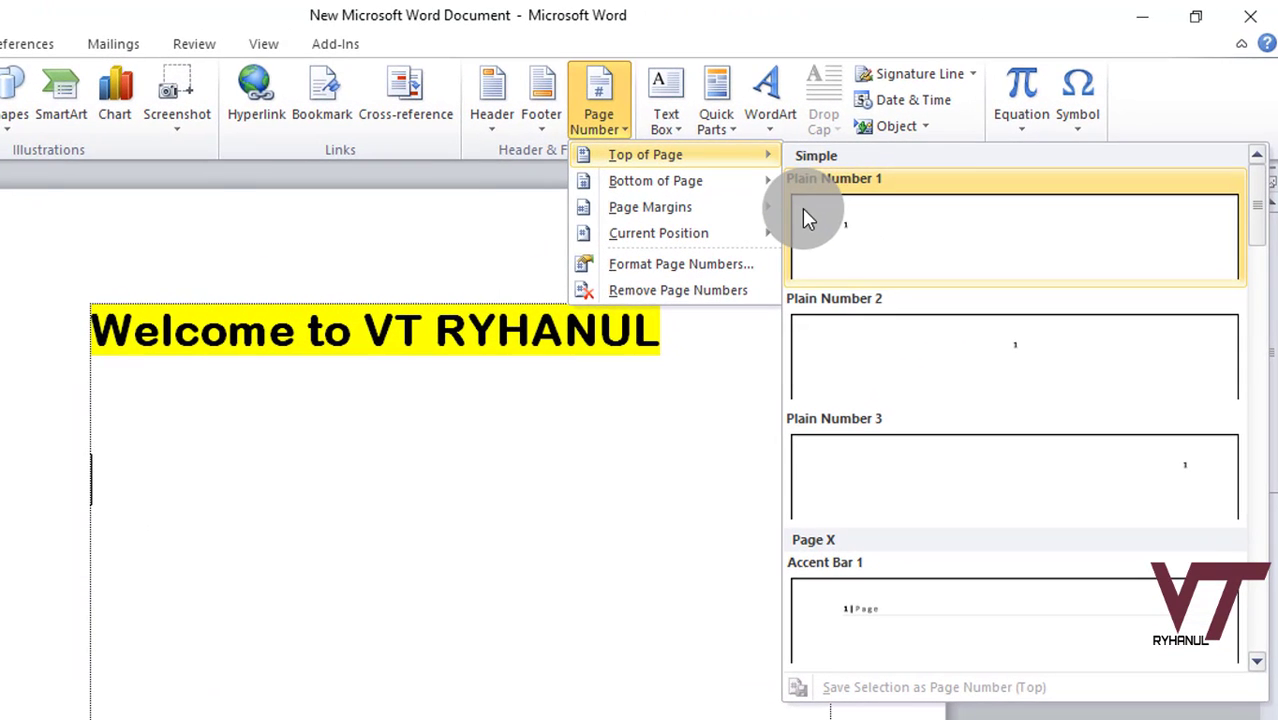
{"action": "mouse_move", "coordinate": [675, 186]}
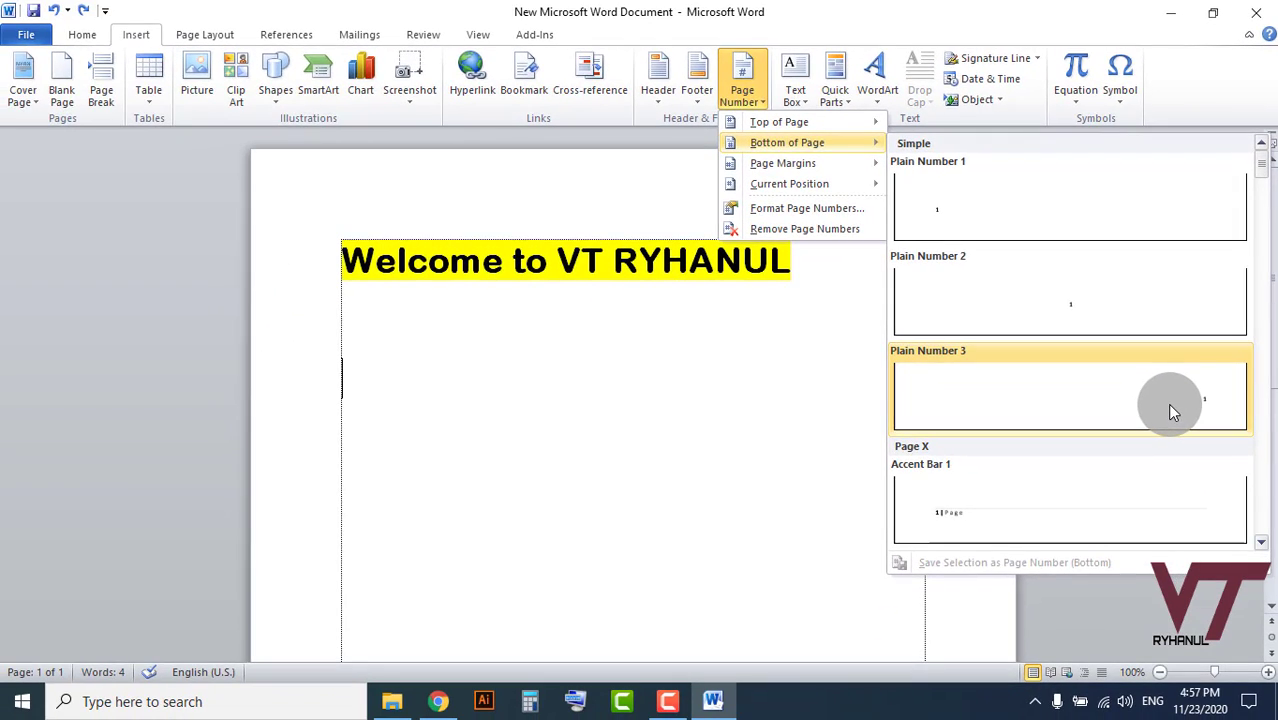
{"action": "left_click", "coordinate": [1140, 514]}
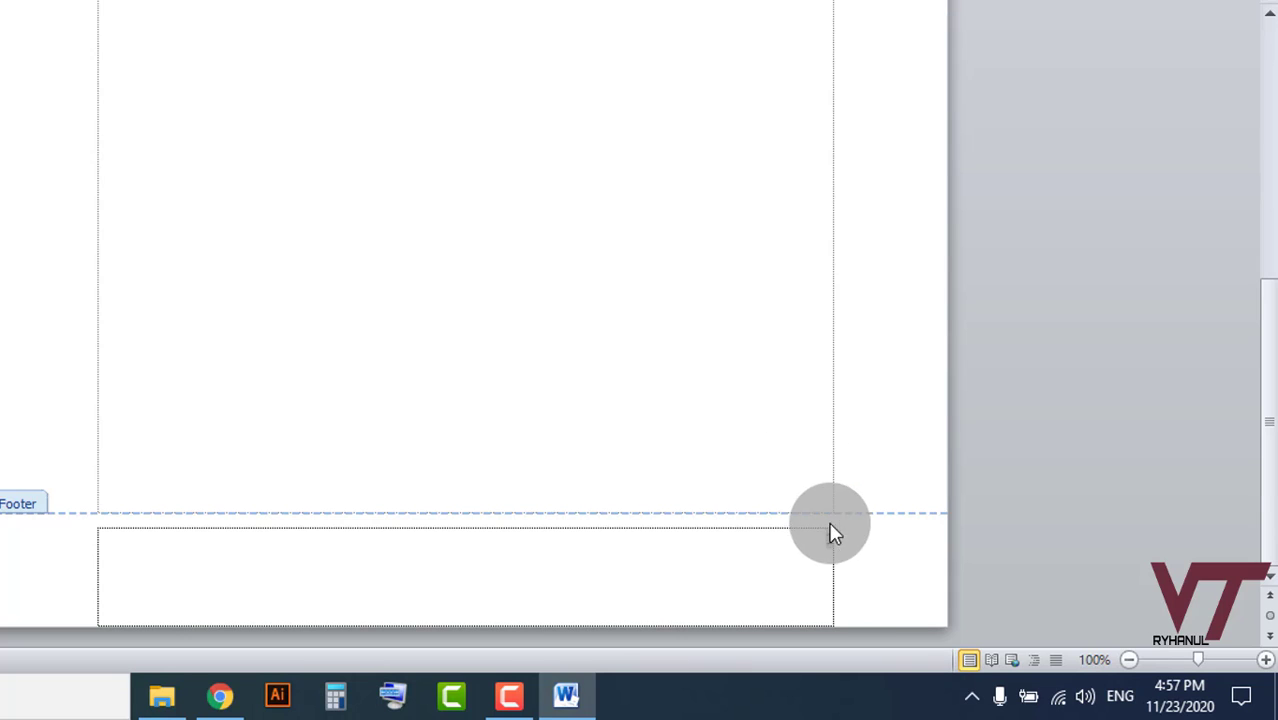
Step: Extend the document body onto a second page and check the page numbers at the bottom of both pages
{"action": "scroll", "coordinate": [576, 189], "scroll_direction": "up", "scroll_amount": 15}
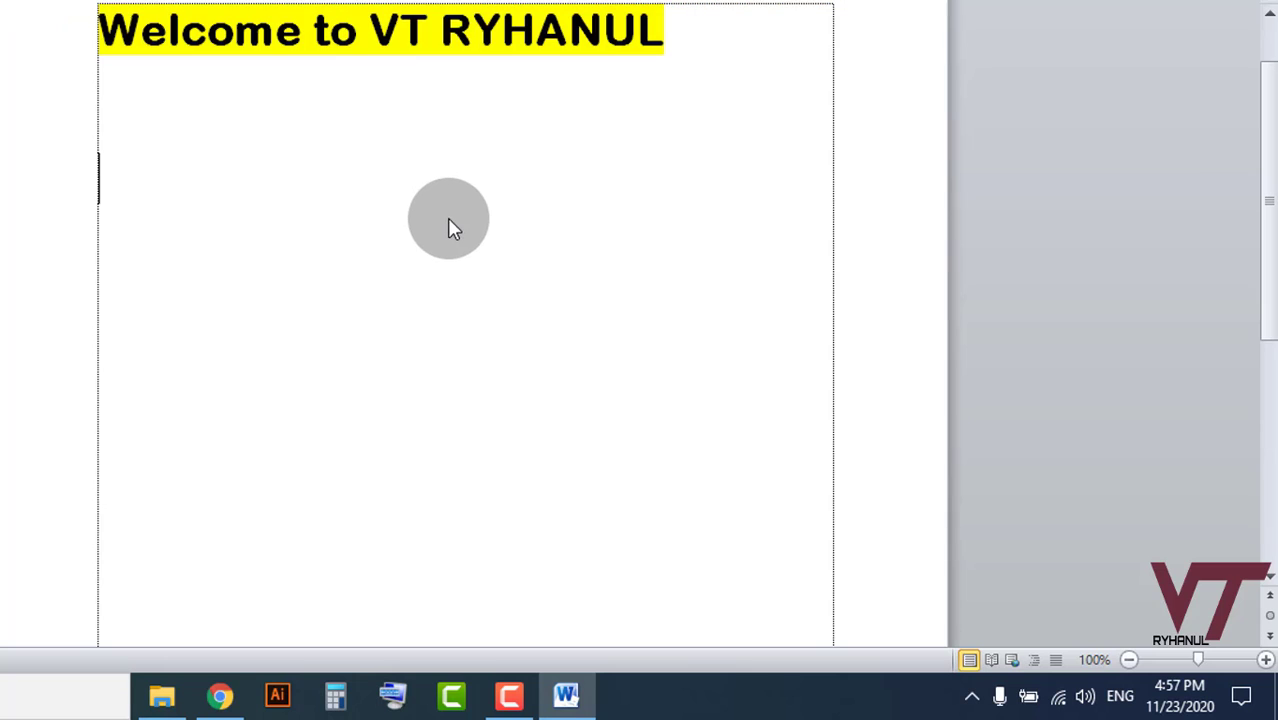
{"action": "scroll", "coordinate": [448, 220], "scroll_direction": "down", "scroll_amount": 15}
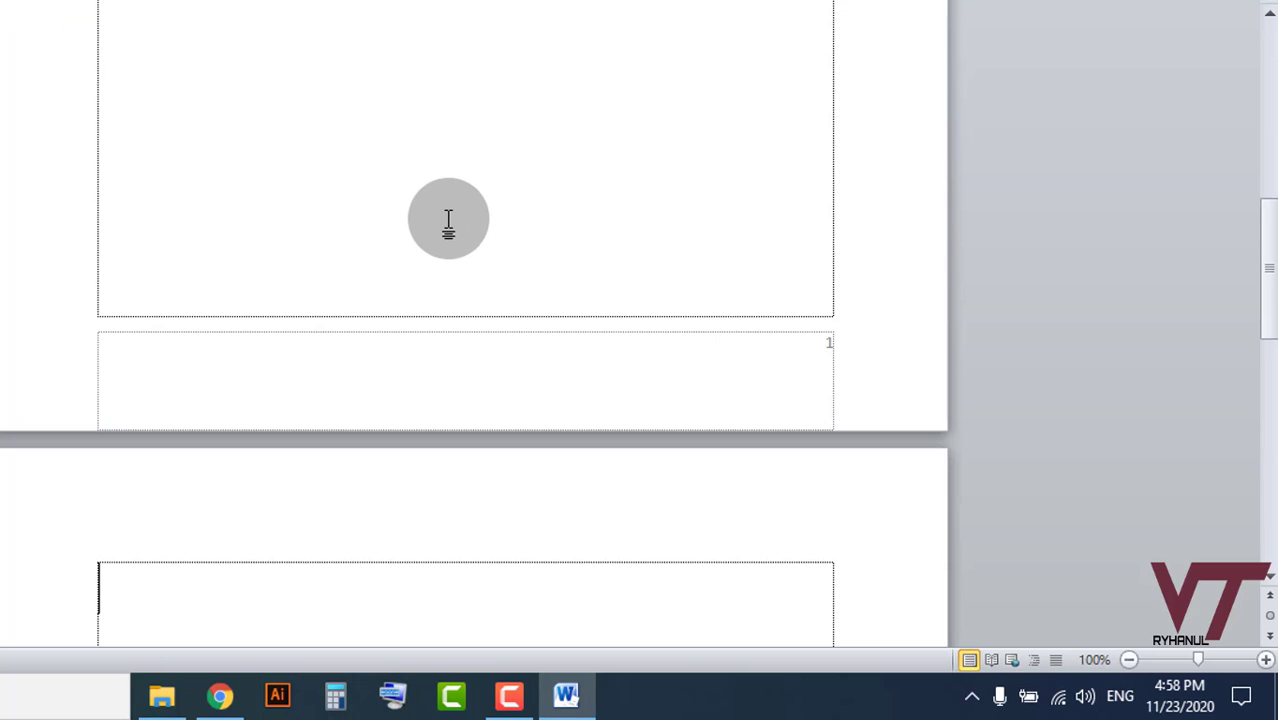
{"action": "scroll", "coordinate": [702, 191], "scroll_direction": "up", "scroll_amount": 14}
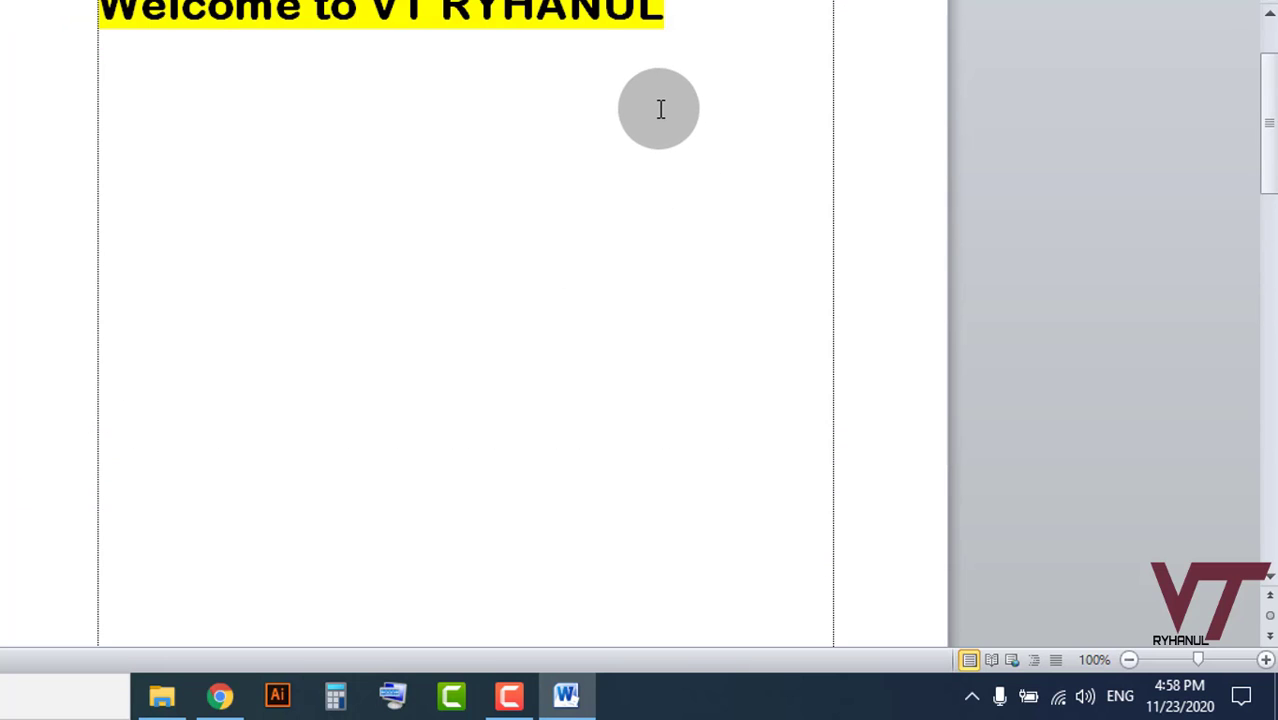
{"action": "scroll", "coordinate": [658, 109], "scroll_direction": "down", "scroll_amount": 15}
{"action": "scroll", "coordinate": [658, 109], "scroll_direction": "up", "scroll_amount": 3}
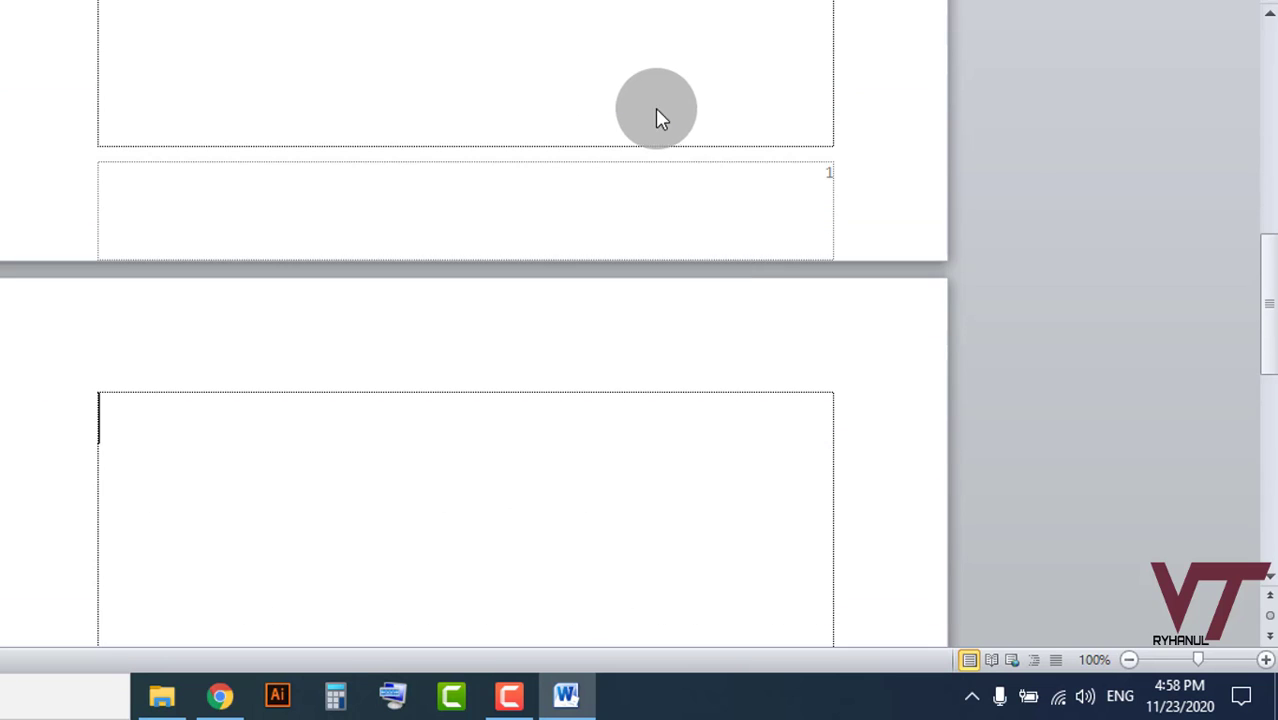
{"action": "scroll", "coordinate": [853, 190], "scroll_direction": "down", "scroll_amount": 12}
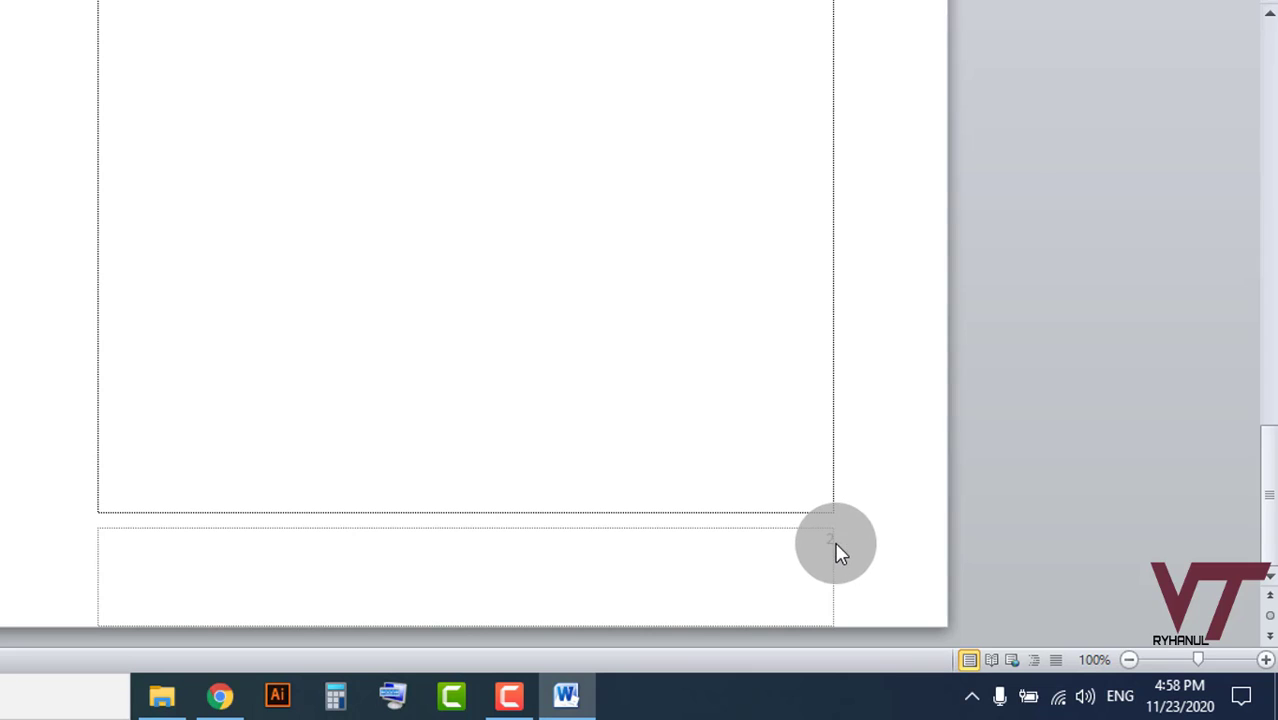
{"action": "scroll", "coordinate": [800, 530], "scroll_direction": "up", "scroll_amount": 3}
{"action": "scroll", "coordinate": [795, 525], "scroll_direction": "up", "scroll_amount": 20}
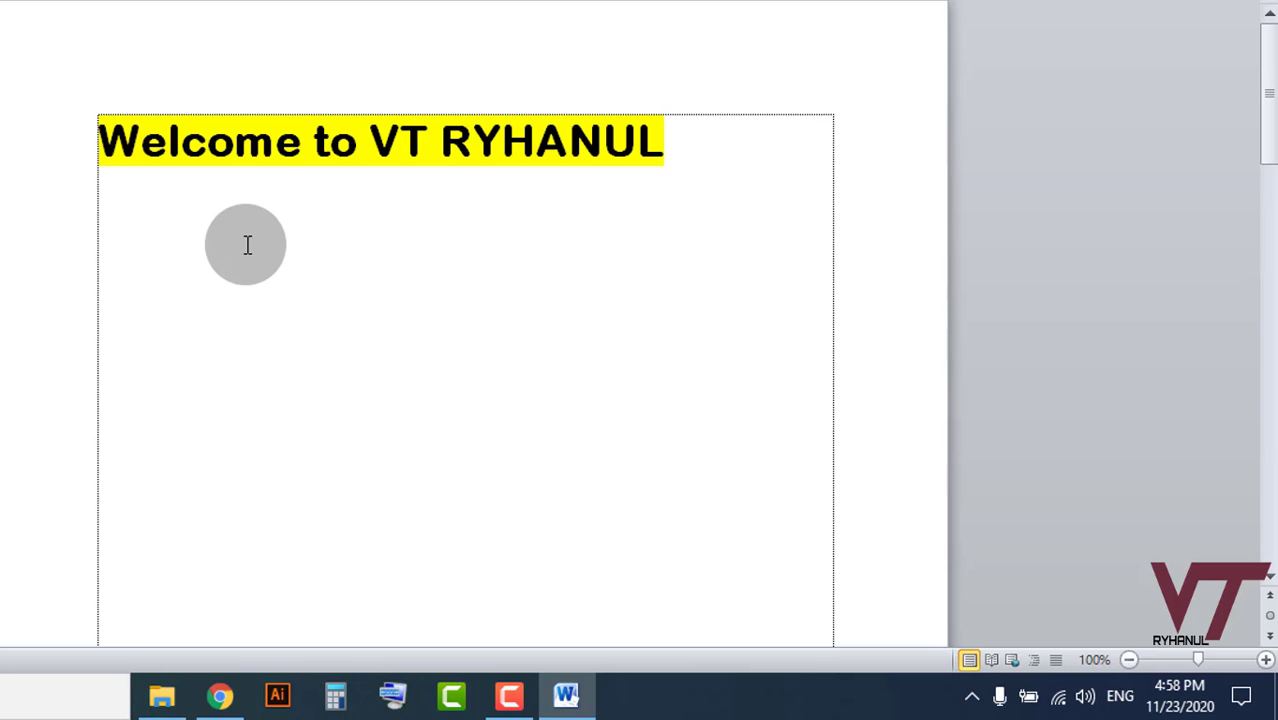
Step: Open the print preview, zoom to 100%, examine the page number at the bottom of the first page, and return to the document
{"action": "key", "text": "ctrl+p"}
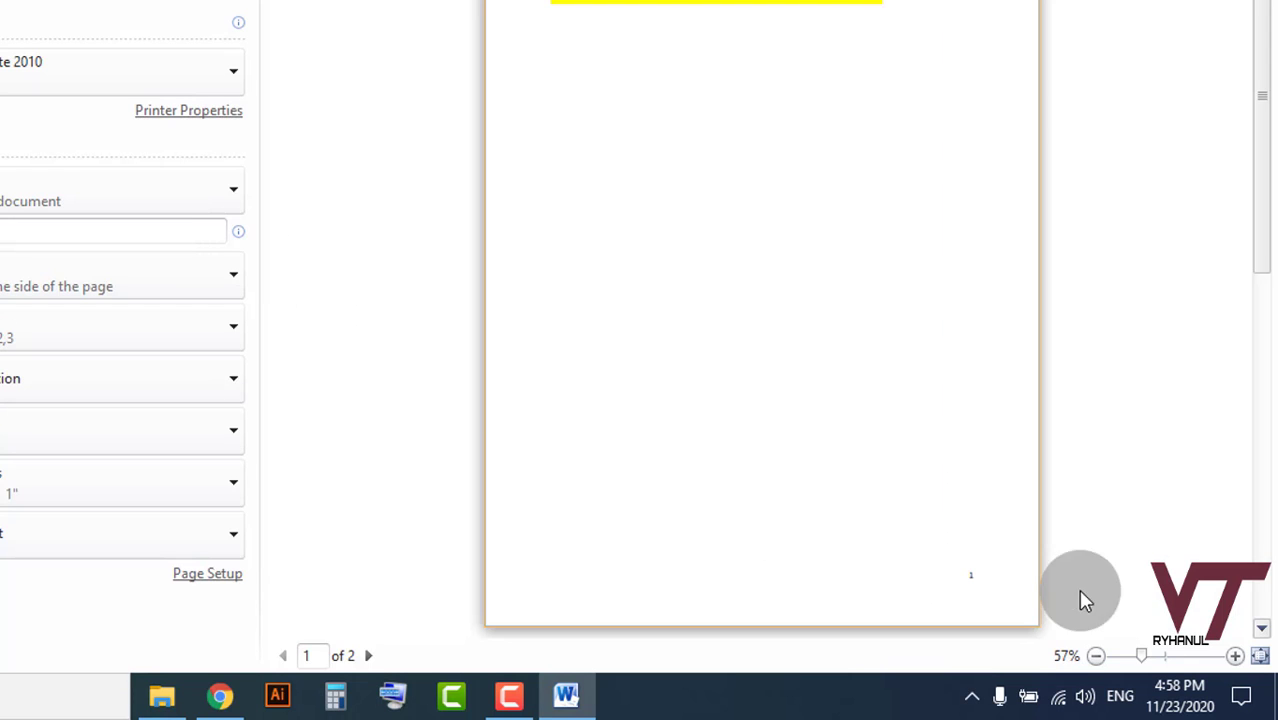
{"action": "left_click", "coordinate": [1236, 656]}
{"action": "left_click", "coordinate": [1236, 656]}
{"action": "left_click", "coordinate": [1236, 656]}
{"action": "left_click", "coordinate": [1236, 656]}
{"action": "left_click", "coordinate": [1236, 656]}
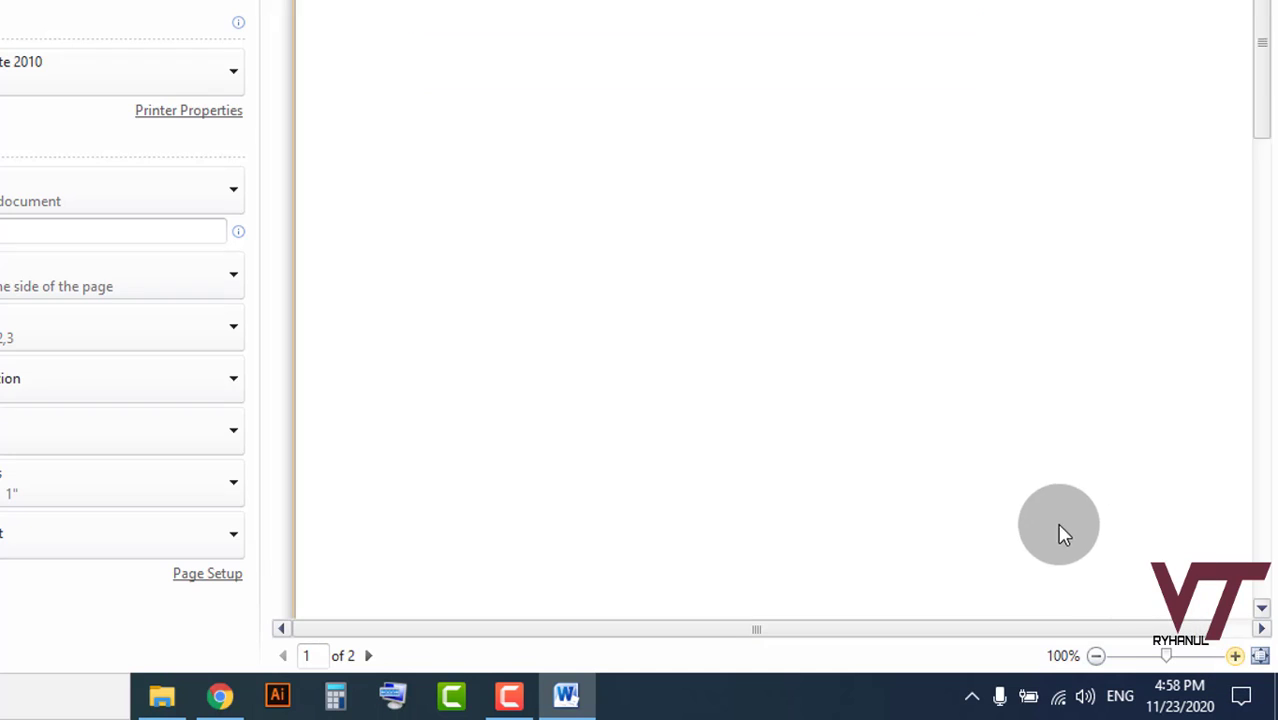
{"action": "scroll", "coordinate": [1052, 511], "scroll_direction": "down", "scroll_amount": 5}
{"action": "scroll", "coordinate": [1224, 430], "scroll_direction": "up", "scroll_amount": 3}
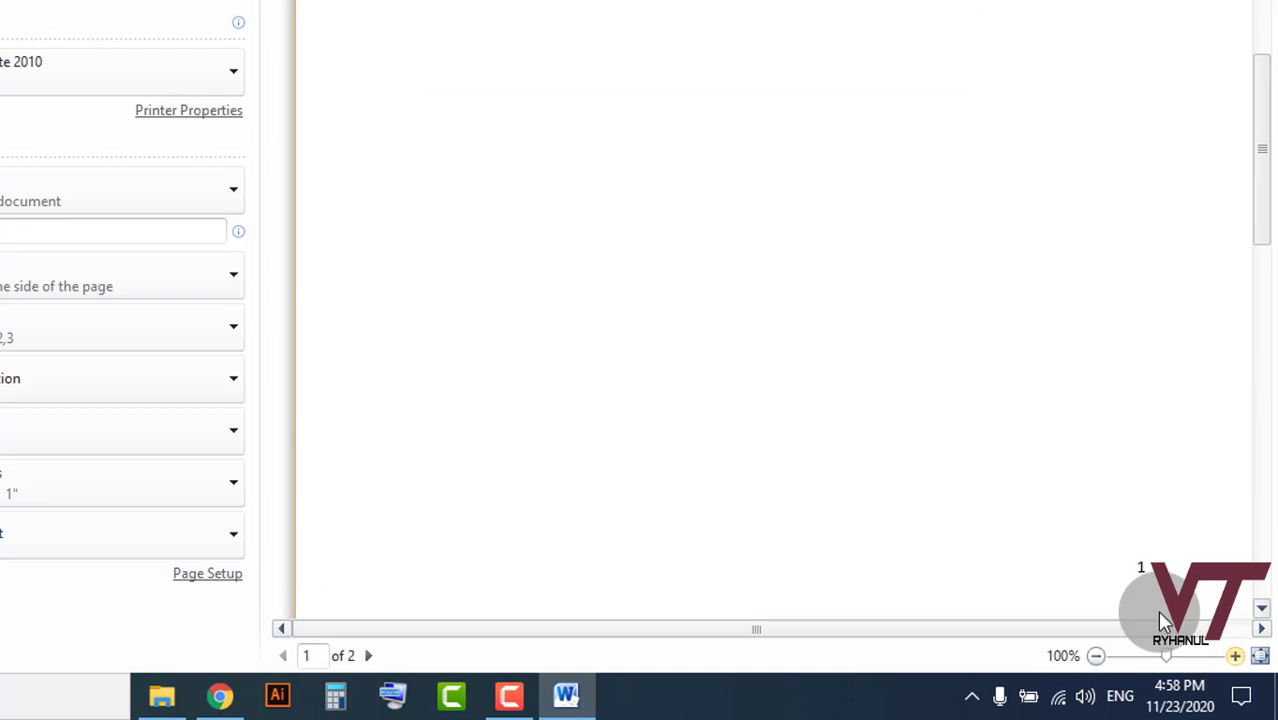
{"action": "scroll", "coordinate": [1178, 508], "scroll_direction": "down", "scroll_amount": 3}
{"action": "scroll", "coordinate": [1172, 496], "scroll_direction": "up", "scroll_amount": 3}
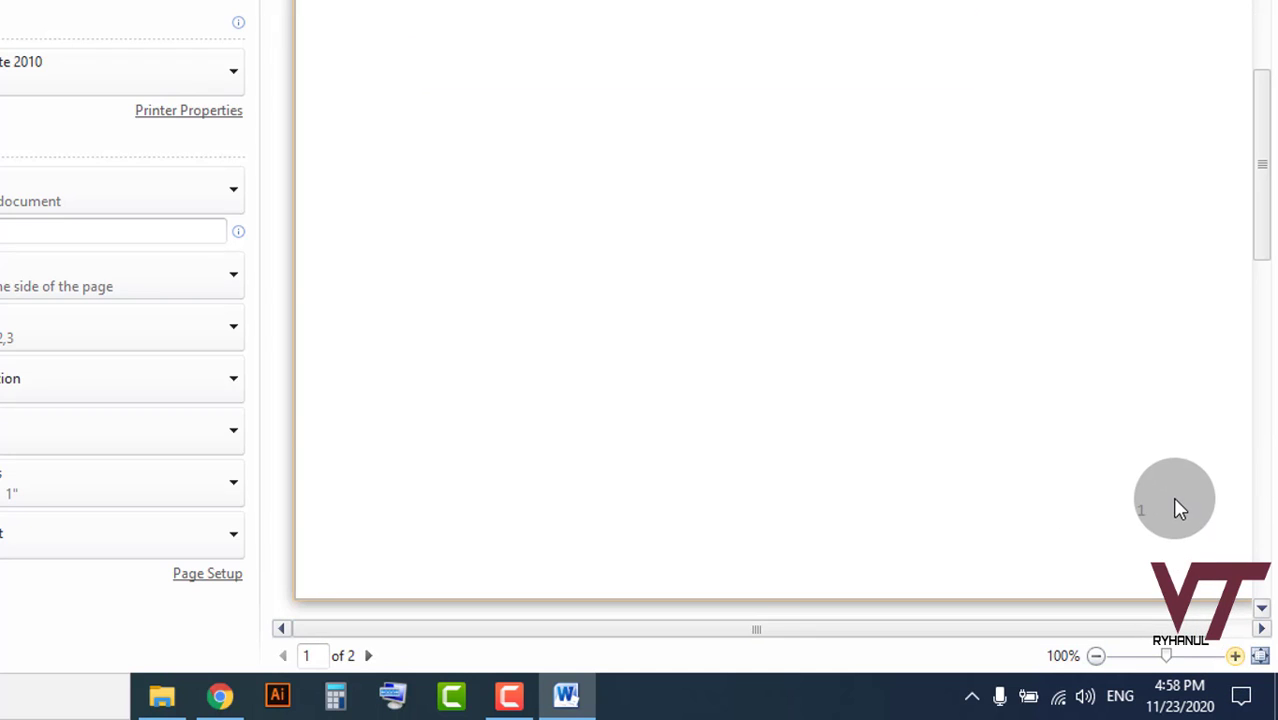
{"action": "left_click_drag", "start_coordinate": [737, 632], "coordinate": [1105, 525]}
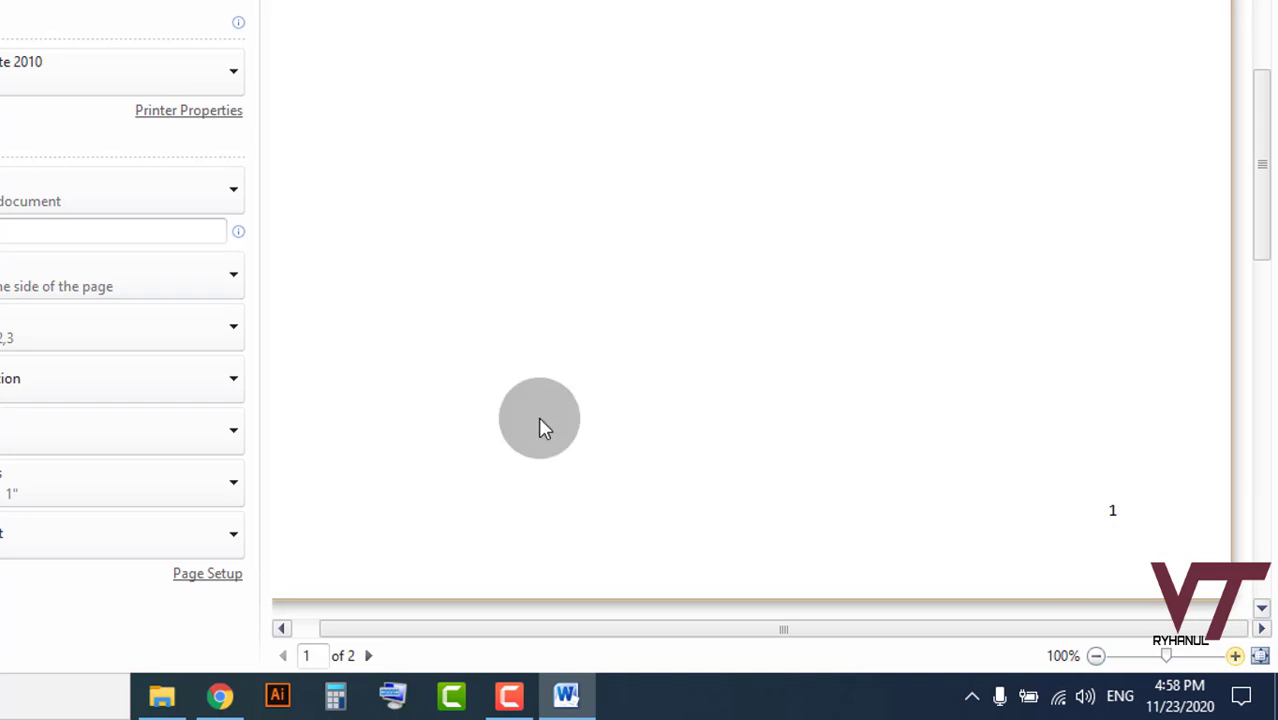
{"action": "key", "text": "Escape"}
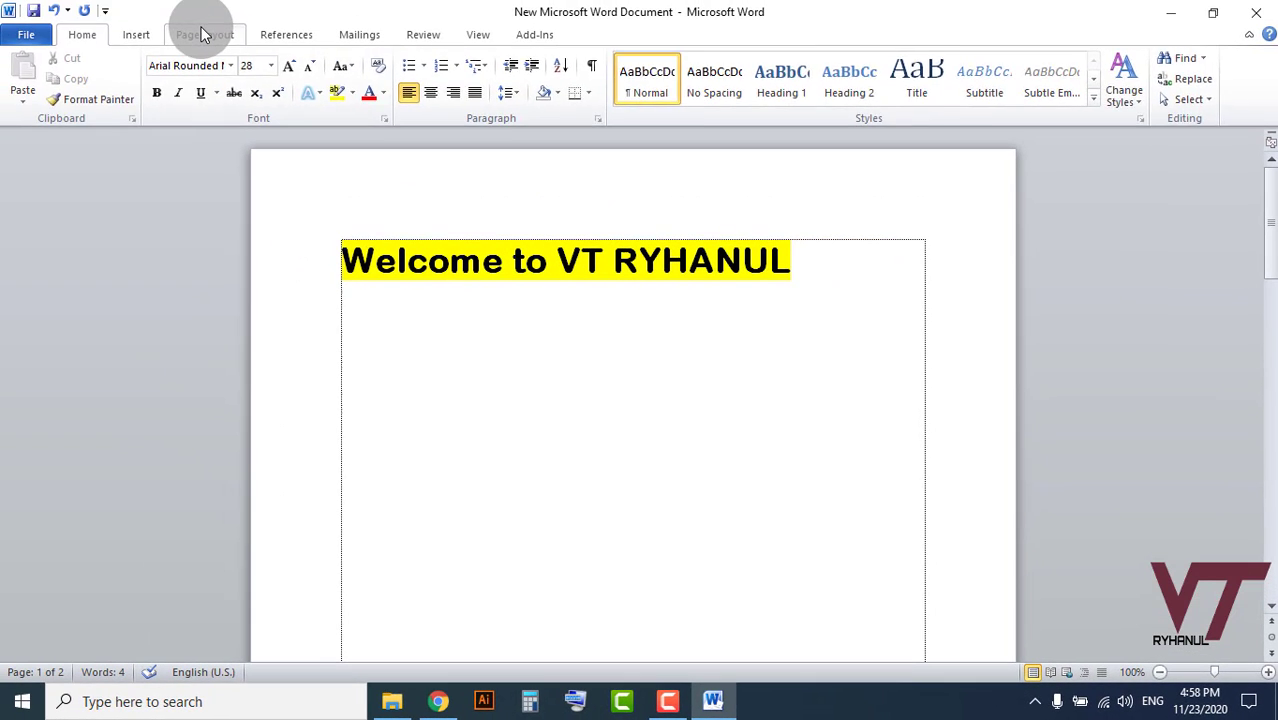
{"action": "left_click", "coordinate": [203, 34]}
{"action": "left_click", "coordinate": [136, 34]}
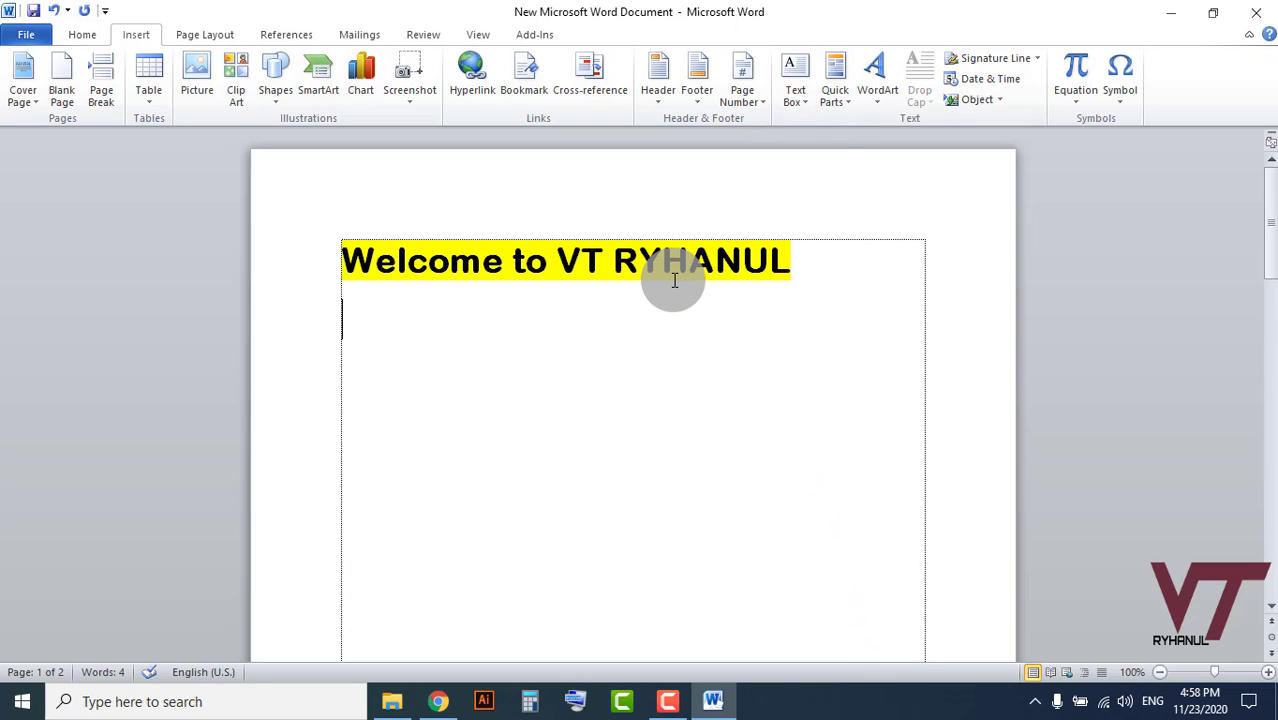
{"action": "scroll", "coordinate": [590, 389], "scroll_direction": "down", "scroll_amount": 3}
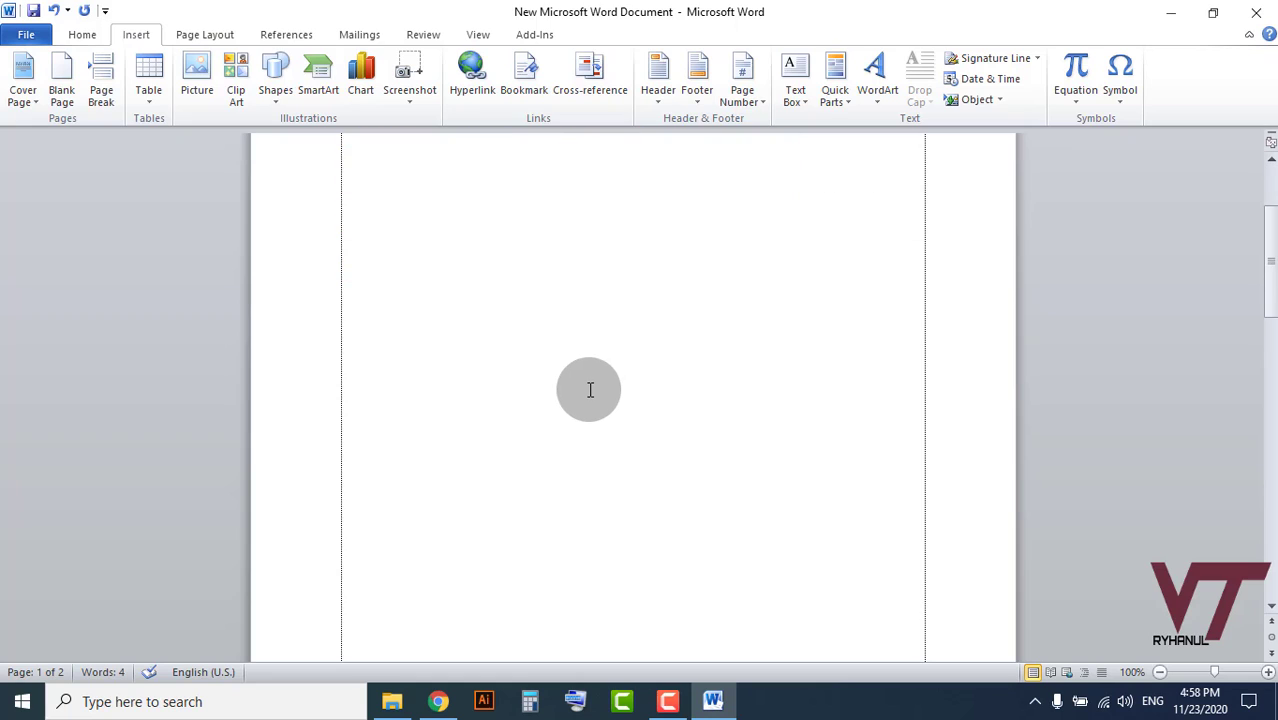
{"action": "scroll", "coordinate": [589, 391], "scroll_direction": "up", "scroll_amount": 3}
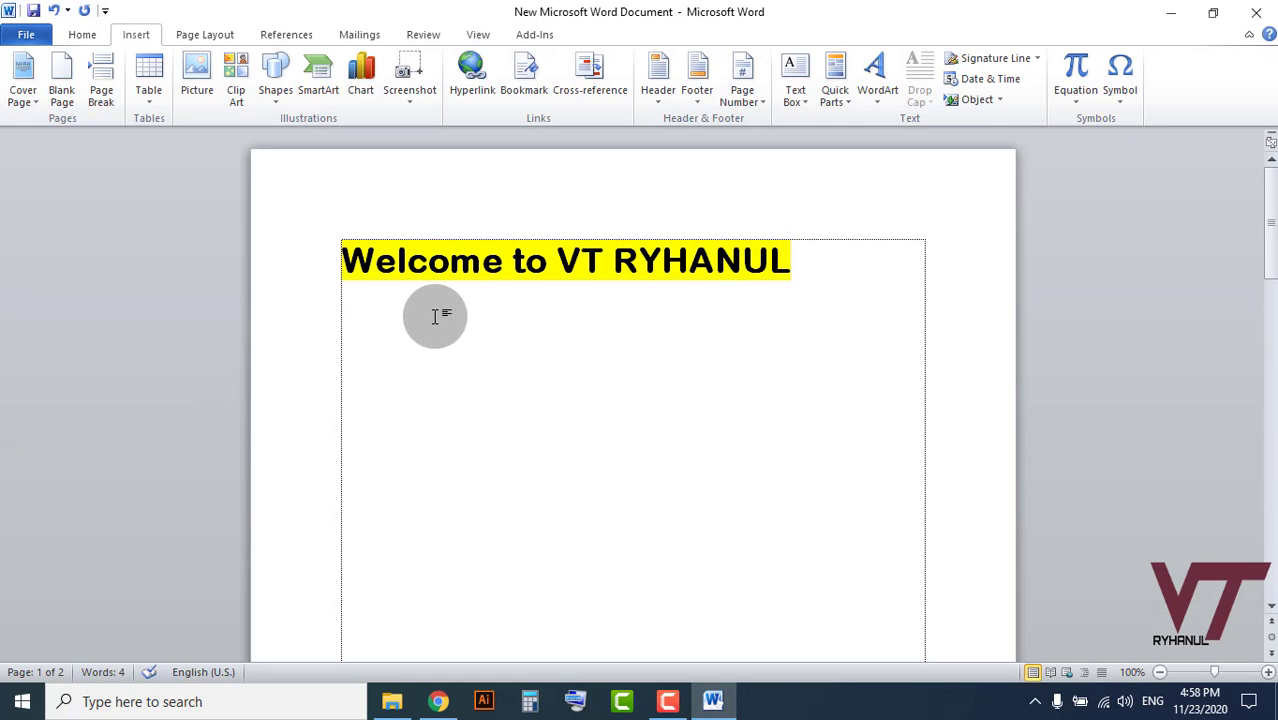